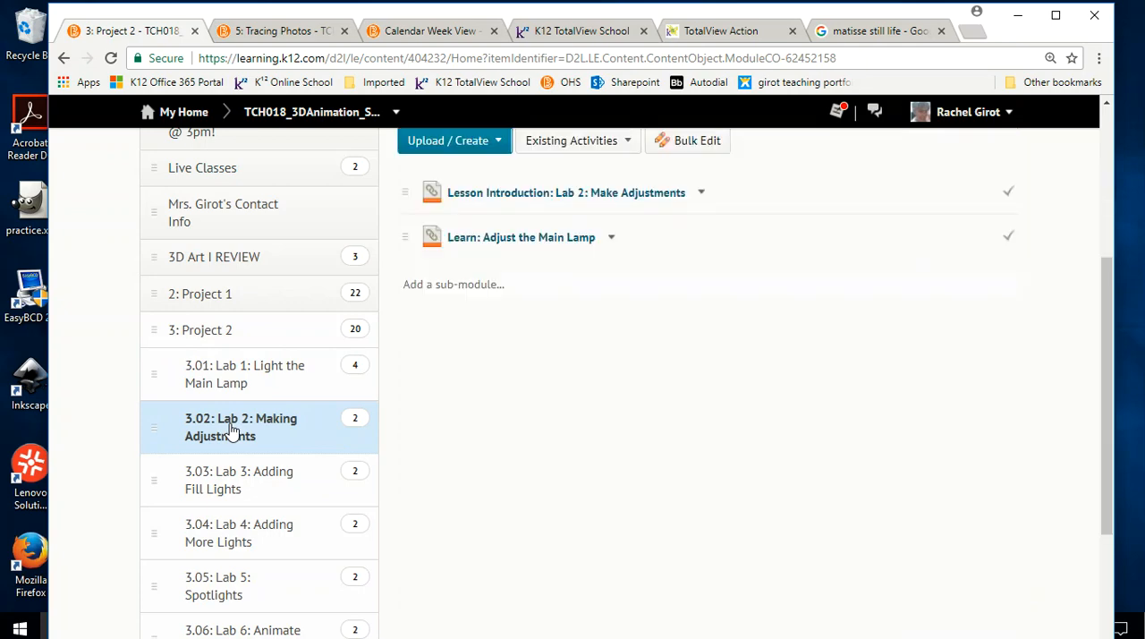
Open the Lab 2: Make Adjustments lesson introduction and advance to the Adjust the Main Lamp lesson
{"action": "scroll", "coordinate": [721, 372], "scroll_direction": "up", "scroll_amount": 2}
{"action": "left_click", "coordinate": [510, 362]}
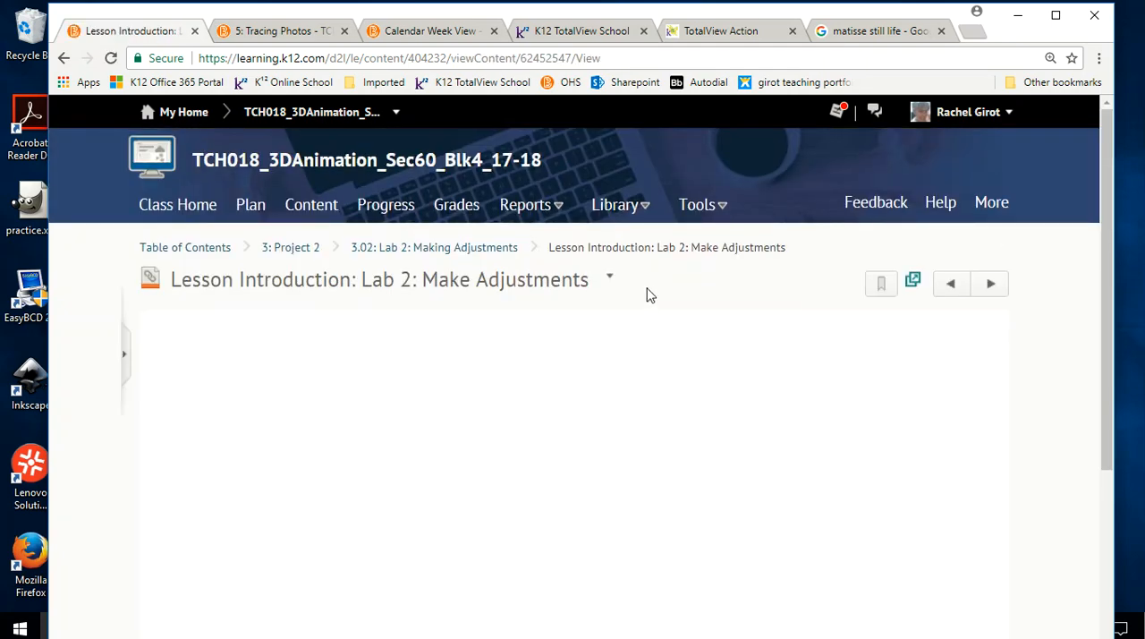
{"action": "scroll", "coordinate": [650, 294], "scroll_direction": "down", "scroll_amount": 1}
{"action": "scroll", "coordinate": [649, 295], "scroll_direction": "down", "scroll_amount": 2}
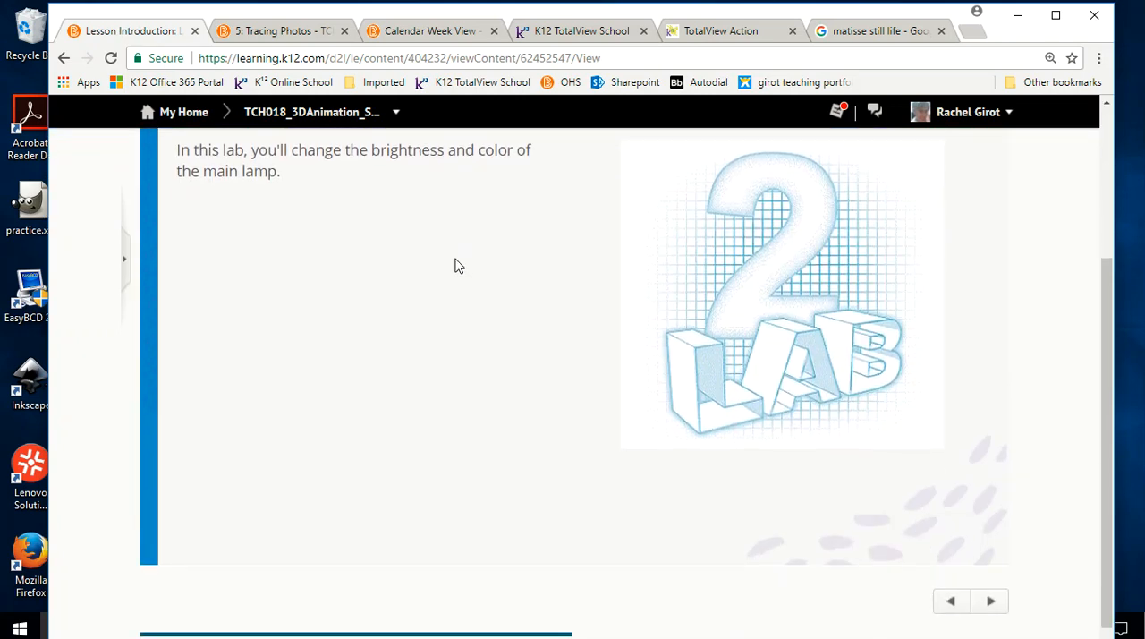
{"action": "left_click", "coordinate": [990, 600]}
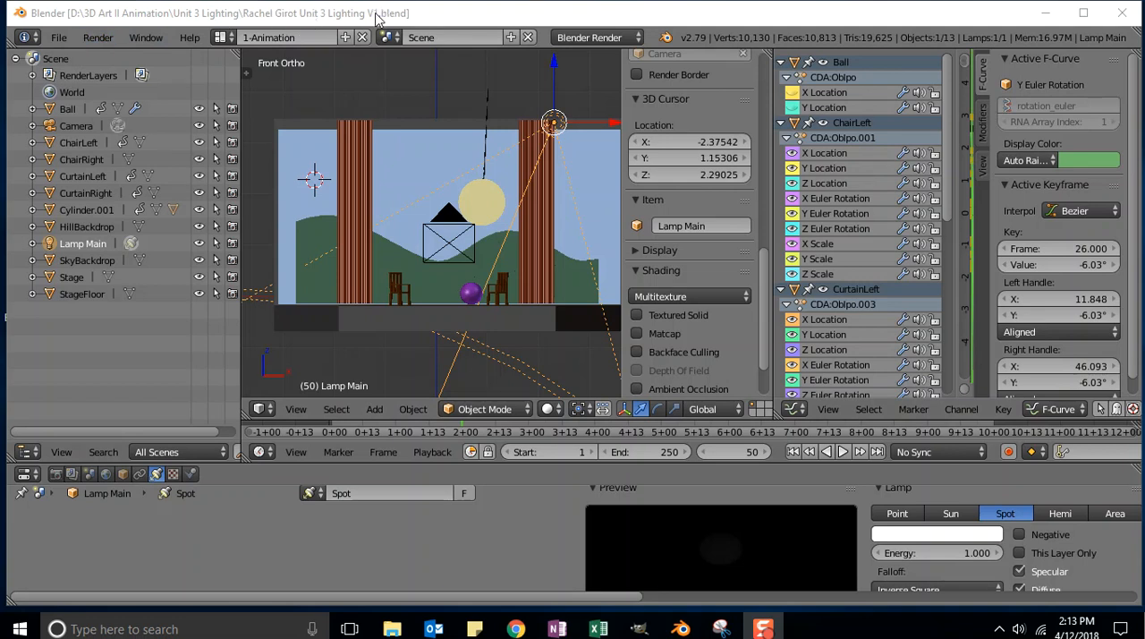
{"action": "left_click", "coordinate": [59, 37]}
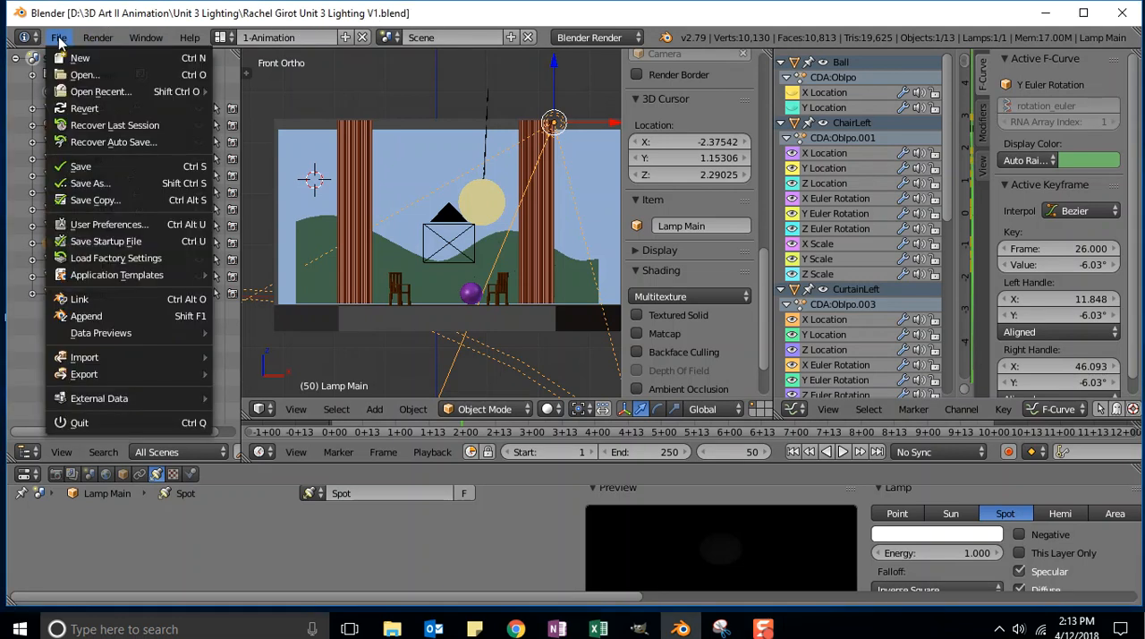
{"action": "mouse_move", "coordinate": [101, 92]}
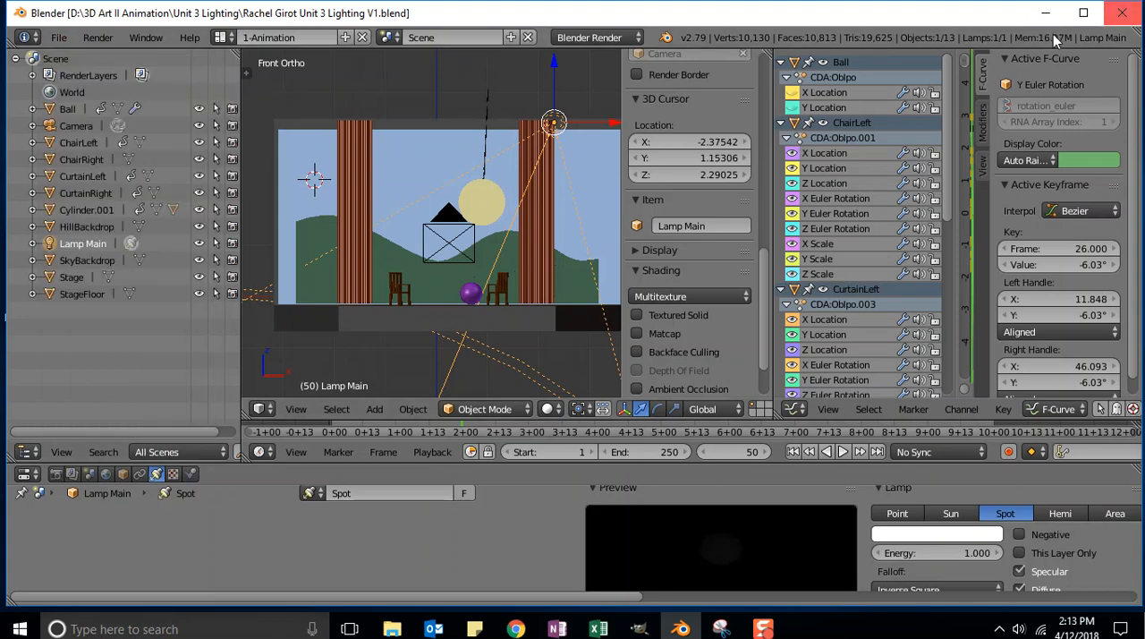
Switch to the browser lesson and answer "It gets whiter" to the question about adding many colors to a light
{"action": "key", "text": "alt+Tab"}
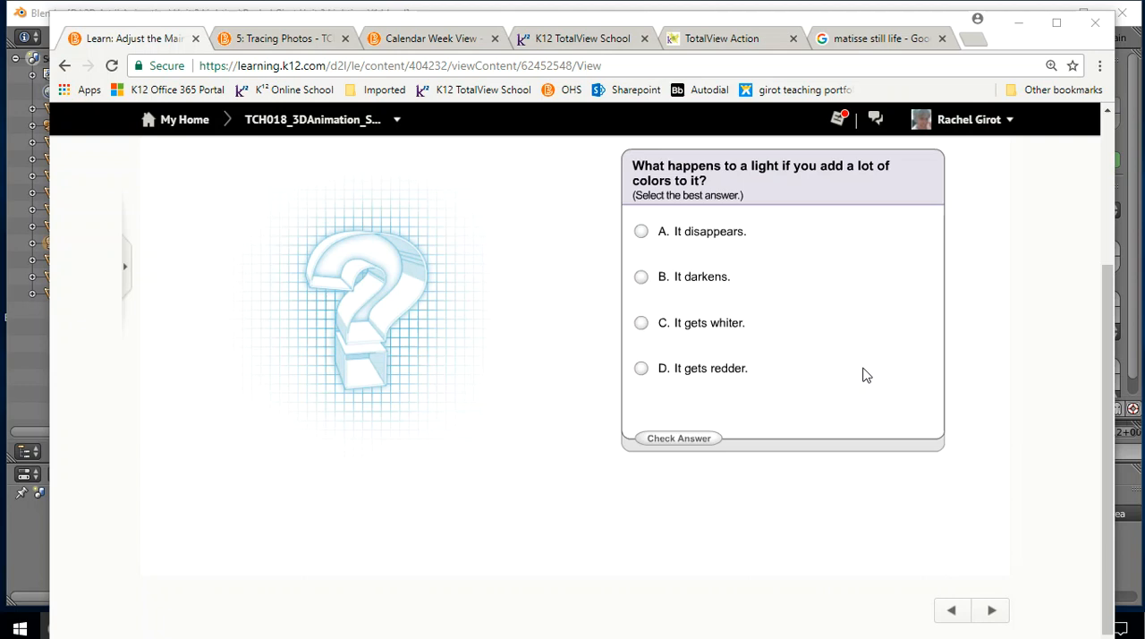
{"action": "left_click", "coordinate": [641, 324]}
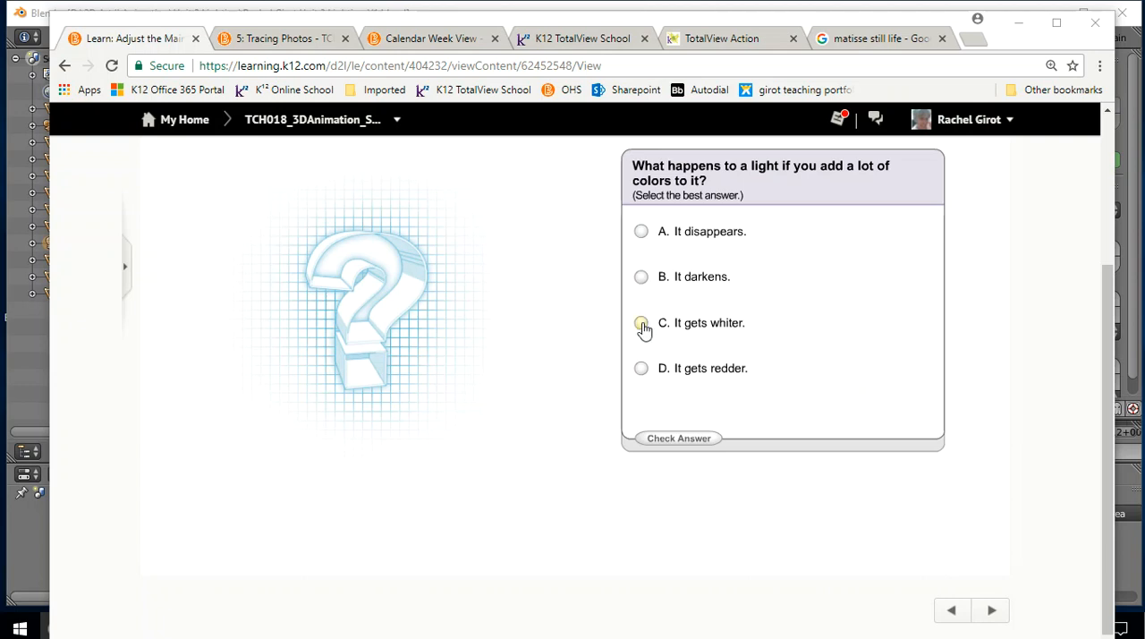
{"action": "left_click", "coordinate": [691, 438]}
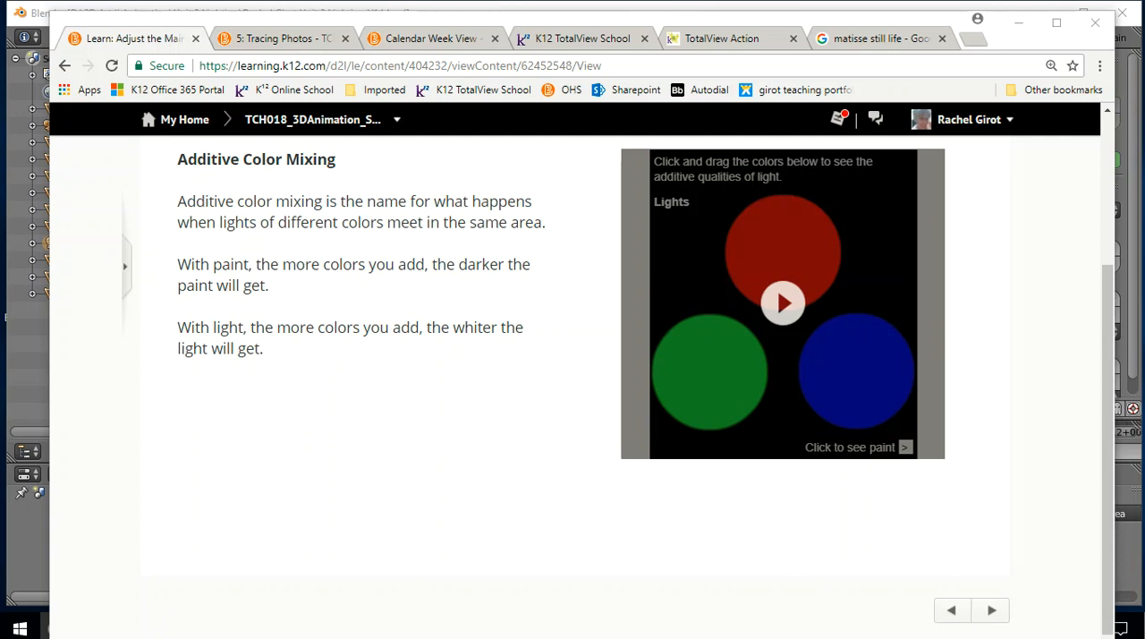
Start the Additive Color Mixing demo and overlap the red and blue lights with the green one
{"action": "left_click", "coordinate": [781, 297]}
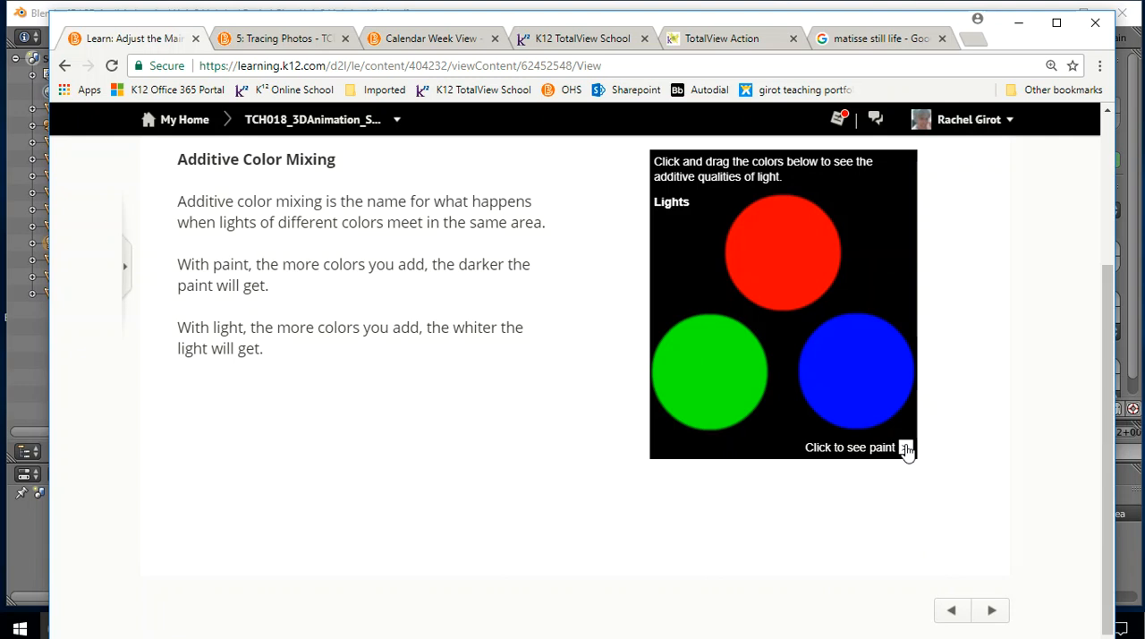
{"action": "left_click_drag", "start_coordinate": [808, 265], "coordinate": [788, 343]}
{"action": "left_click_drag", "start_coordinate": [867, 358], "coordinate": [778, 402]}
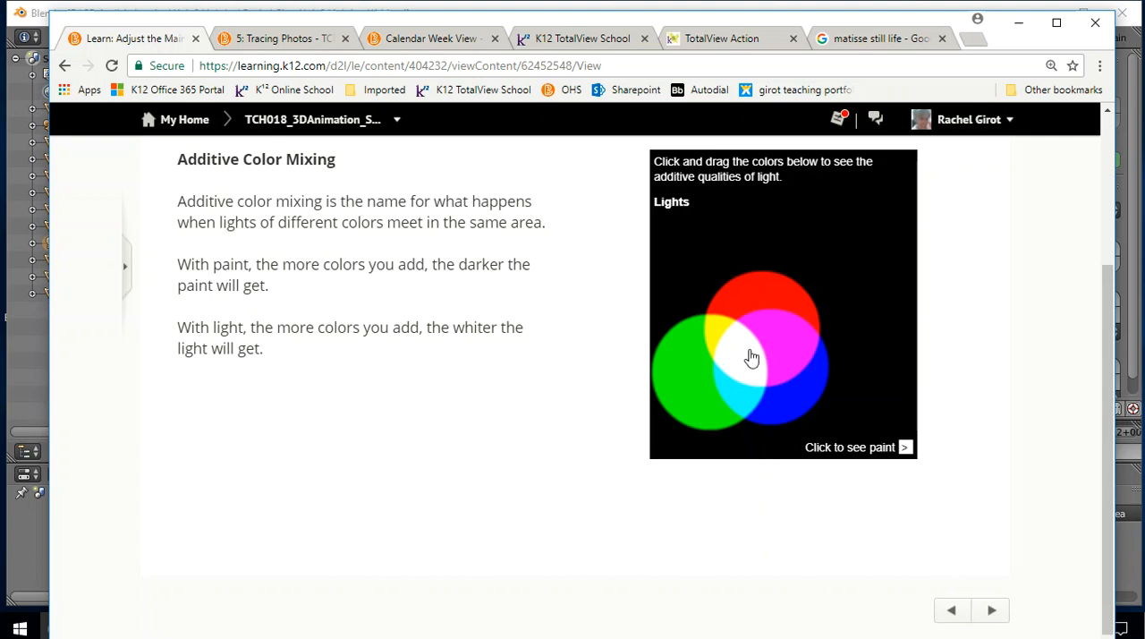
Show the paint version of the color mixing demo and overlap the green and blue circles with the red one
{"action": "left_click", "coordinate": [905, 446]}
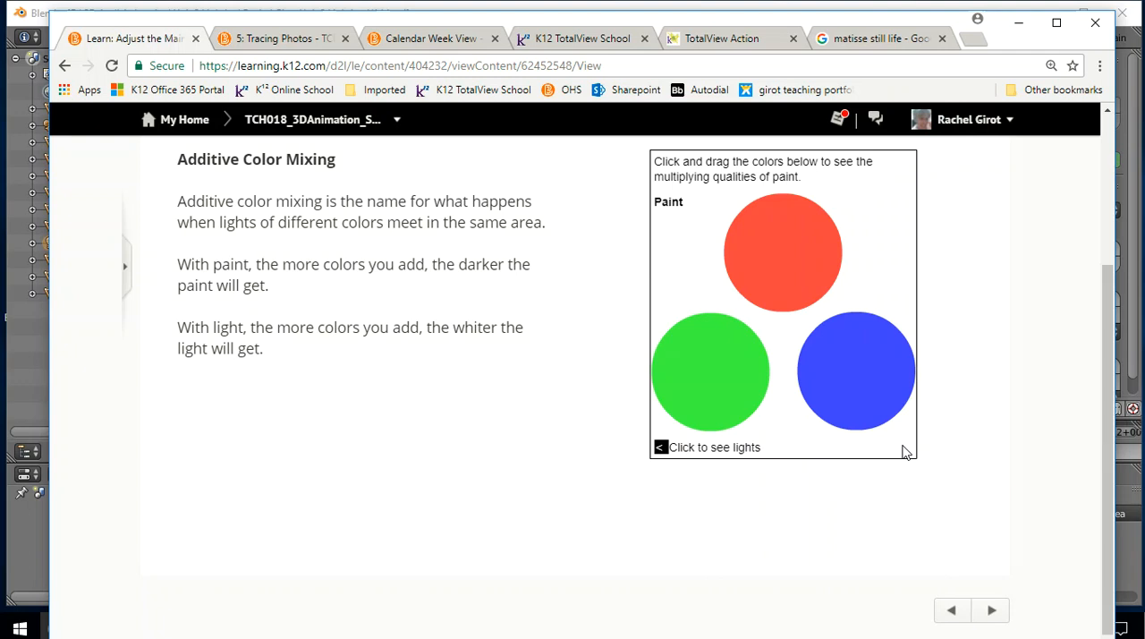
{"action": "left_click_drag", "start_coordinate": [719, 355], "coordinate": [753, 288]}
{"action": "left_click_drag", "start_coordinate": [846, 333], "coordinate": [814, 299]}
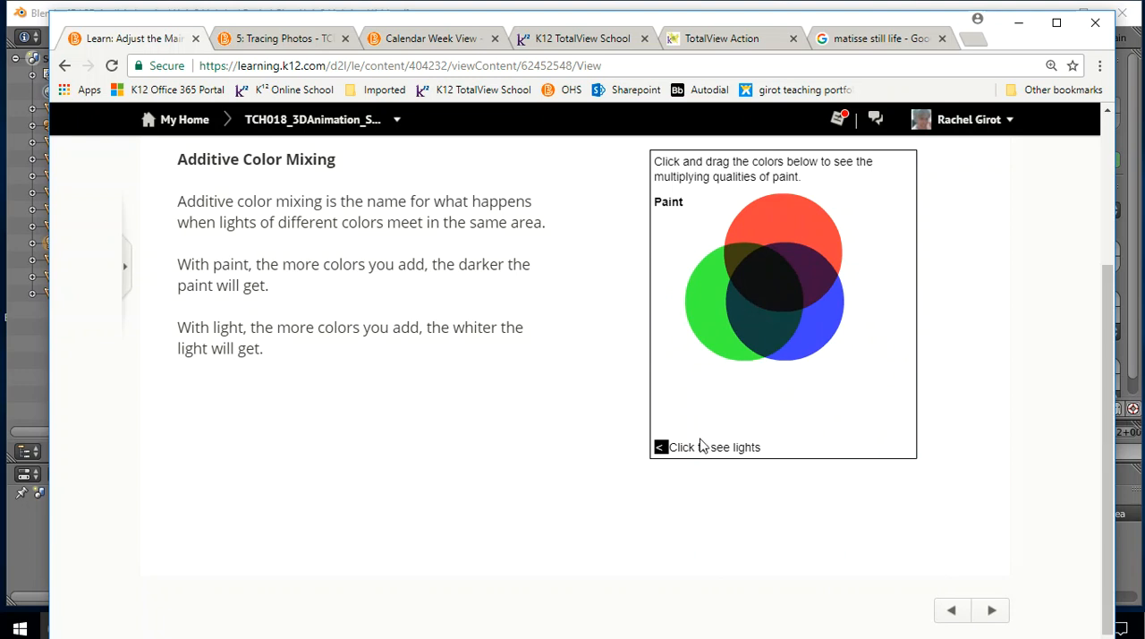
Return the color mixing demo to lights and bring the green and blue lights over the red one
{"action": "left_click", "coordinate": [661, 446]}
{"action": "mouse_move", "coordinate": [703, 384]}
{"action": "left_mouse_down"}
{"action": "mouse_move", "coordinate": [737, 317]}
{"action": "mouse_move", "coordinate": [759, 302]}
{"action": "left_mouse_up"}
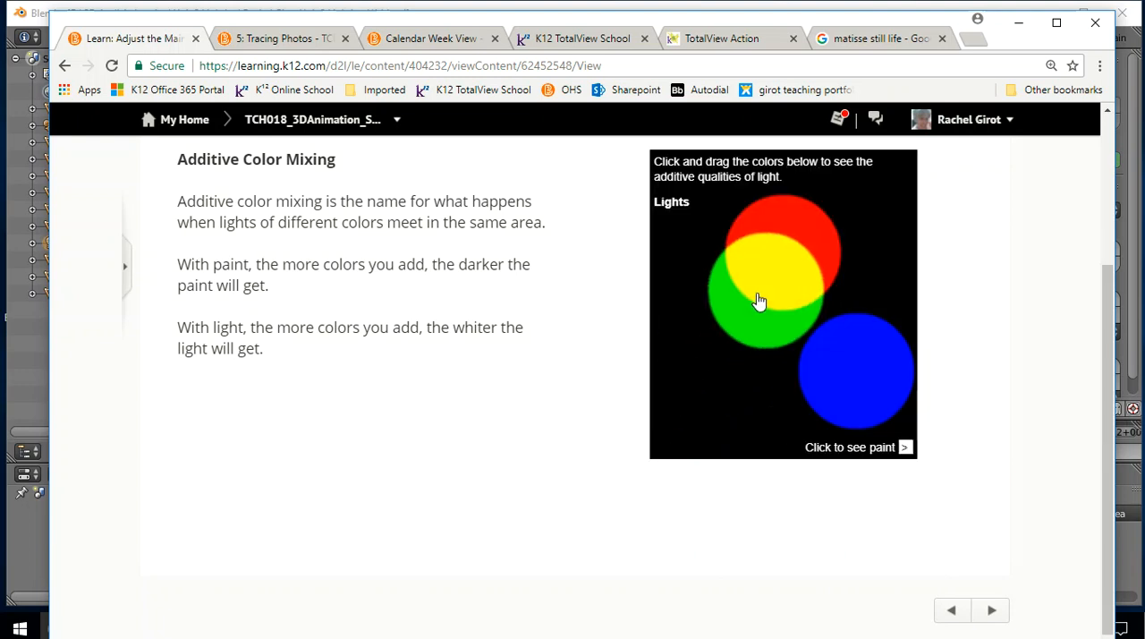
{"action": "left_click_drag", "start_coordinate": [874, 361], "coordinate": [811, 286]}
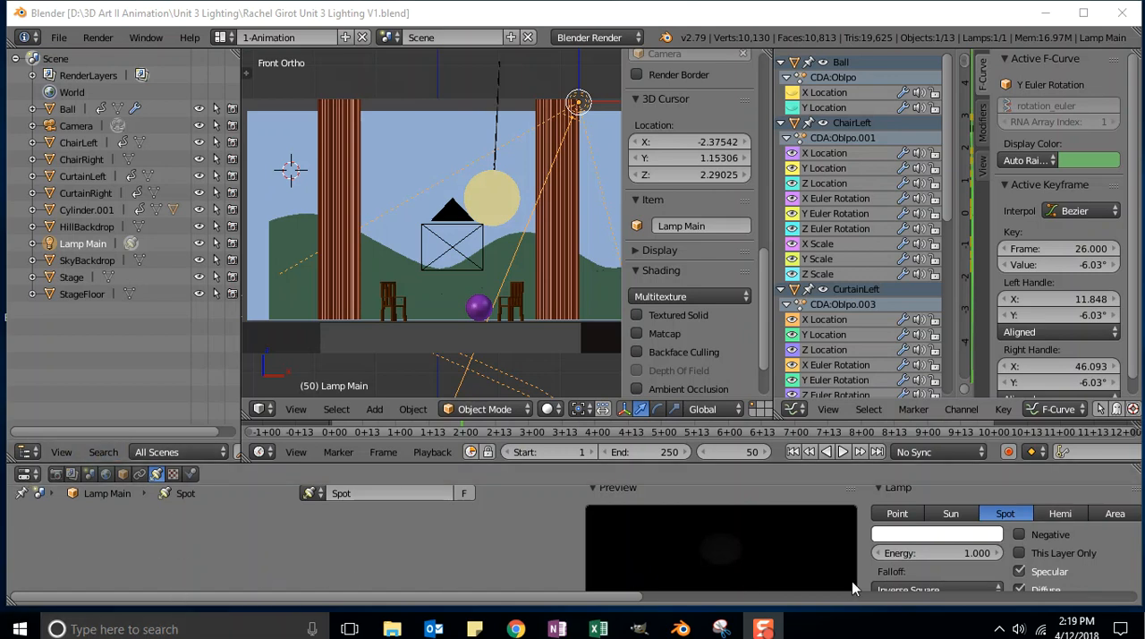
{"action": "left_click", "coordinate": [27, 475]}
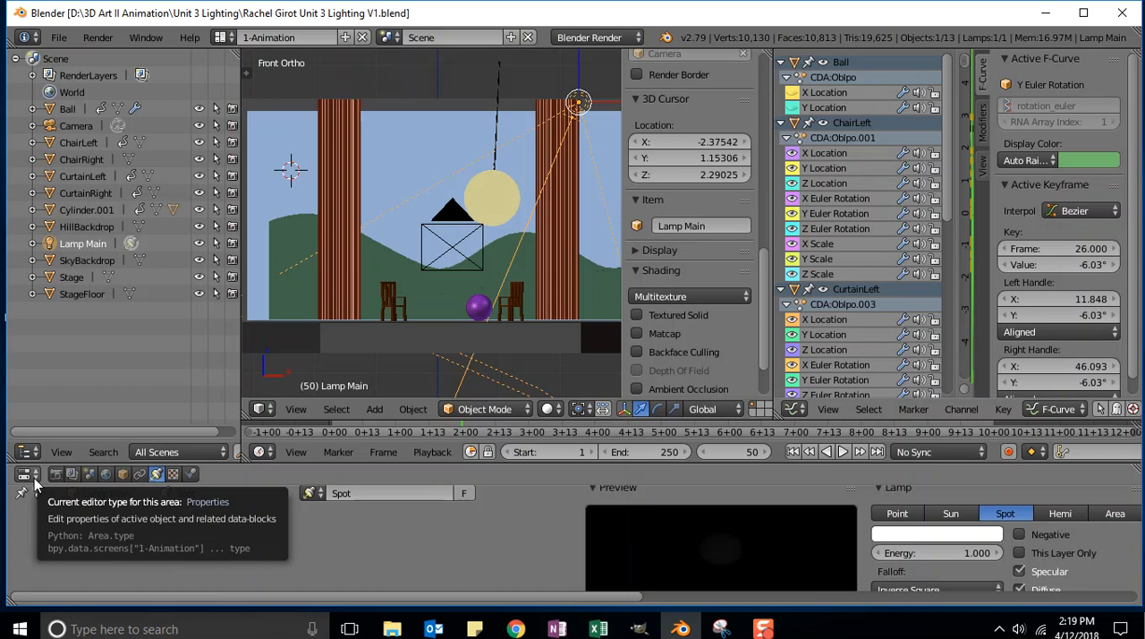
{"action": "left_click", "coordinate": [29, 481]}
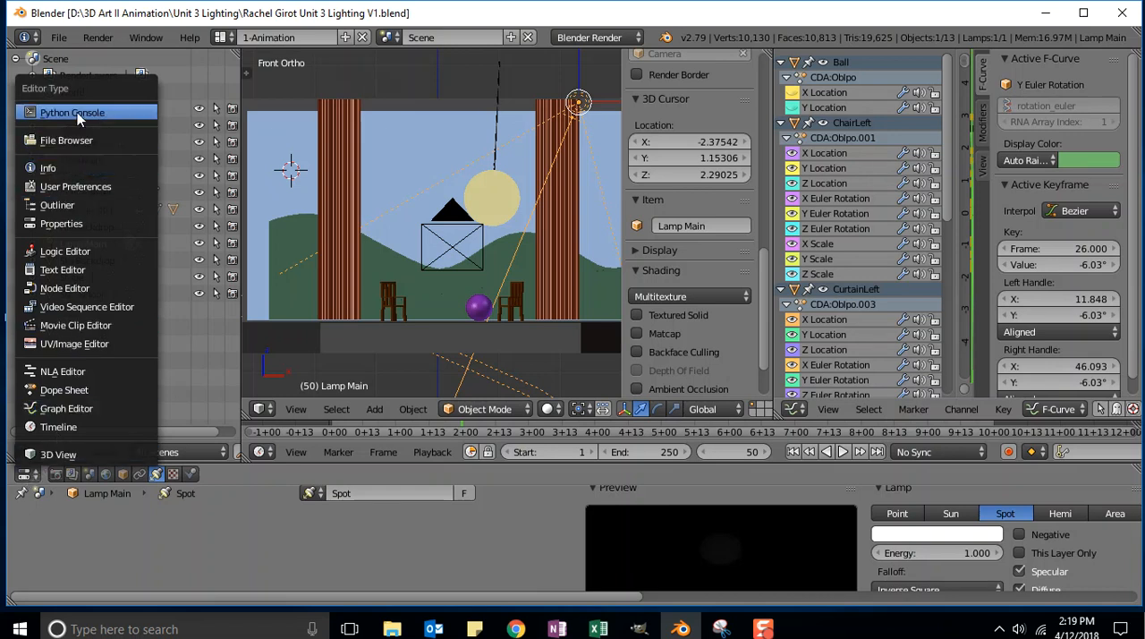
{"action": "left_click", "coordinate": [36, 477]}
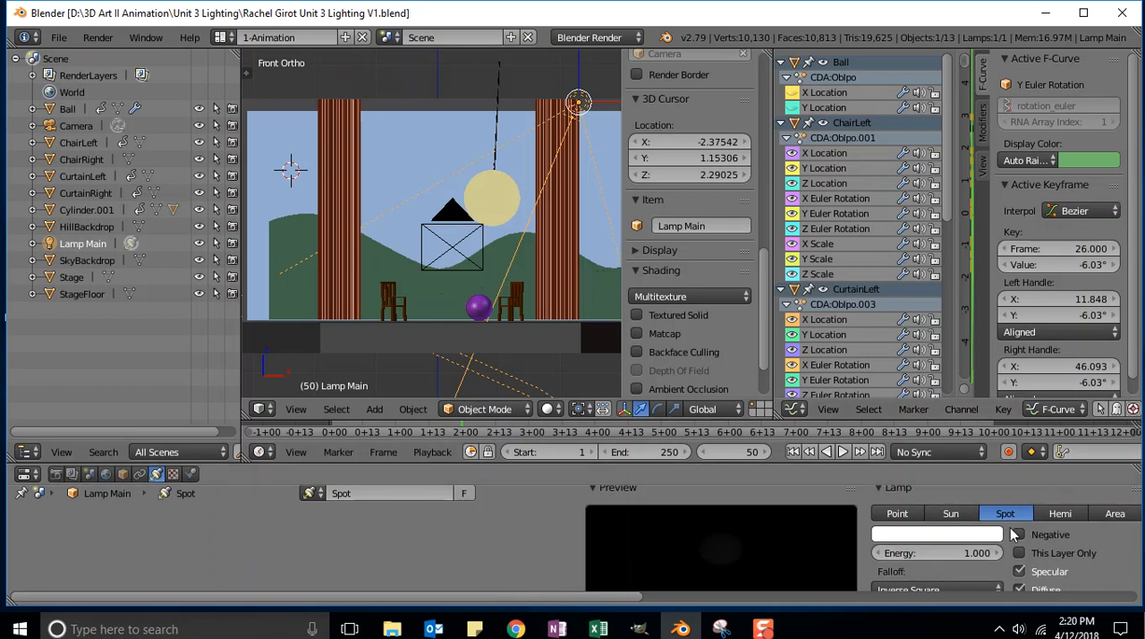
Enlarge the Properties editor by shrinking the areas above it so the spot lamp's settings fit
{"action": "scroll", "coordinate": [1008, 538], "scroll_direction": "down", "scroll_amount": 2}
{"action": "scroll", "coordinate": [1004, 540], "scroll_direction": "up", "scroll_amount": 3}
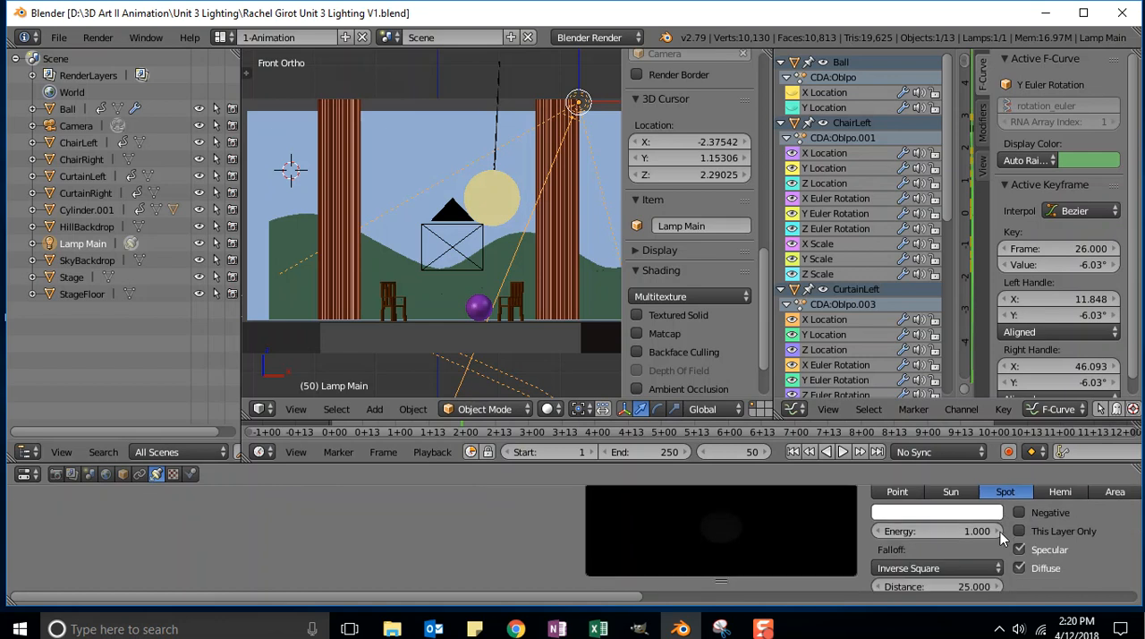
{"action": "scroll", "coordinate": [1002, 541], "scroll_direction": "down", "scroll_amount": 5}
{"action": "scroll", "coordinate": [1001, 540], "scroll_direction": "up", "scroll_amount": 5}
{"action": "scroll", "coordinate": [1001, 540], "scroll_direction": "down", "scroll_amount": 3}
{"action": "scroll", "coordinate": [1001, 537], "scroll_direction": "up", "scroll_amount": 2}
{"action": "scroll", "coordinate": [1001, 537], "scroll_direction": "up", "scroll_amount": 2}
{"action": "scroll", "coordinate": [962, 556], "scroll_direction": "down", "scroll_amount": 2}
{"action": "scroll", "coordinate": [958, 558], "scroll_direction": "up", "scroll_amount": 2}
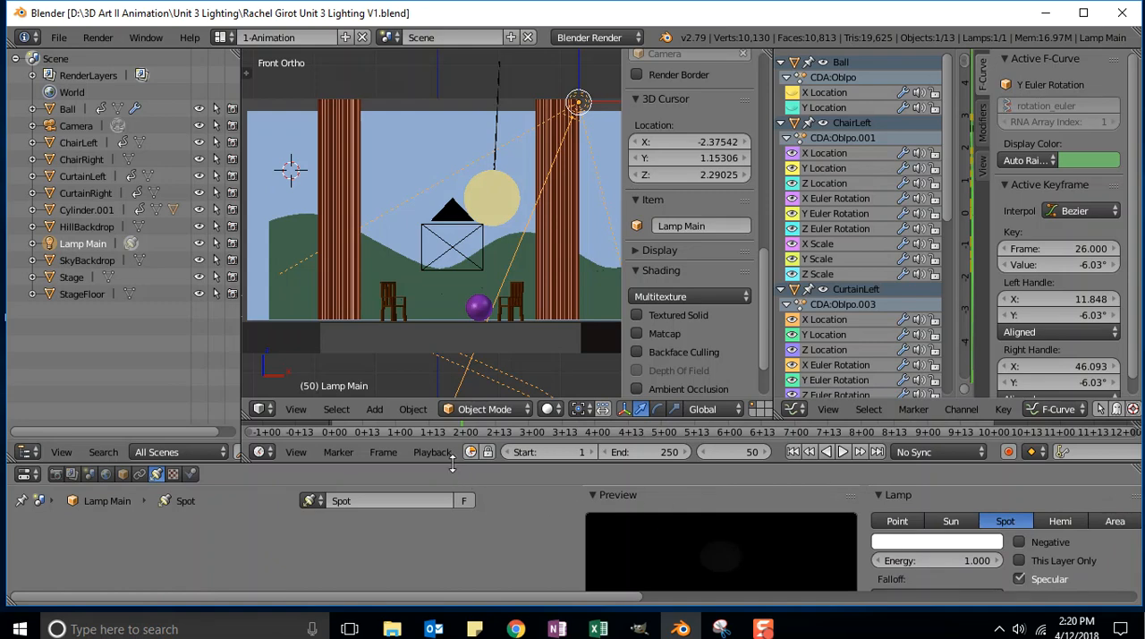
{"action": "mouse_move", "coordinate": [453, 461]}
{"action": "left_mouse_down"}
{"action": "mouse_move", "coordinate": [454, 441]}
{"action": "mouse_move", "coordinate": [452, 458]}
{"action": "left_mouse_up"}
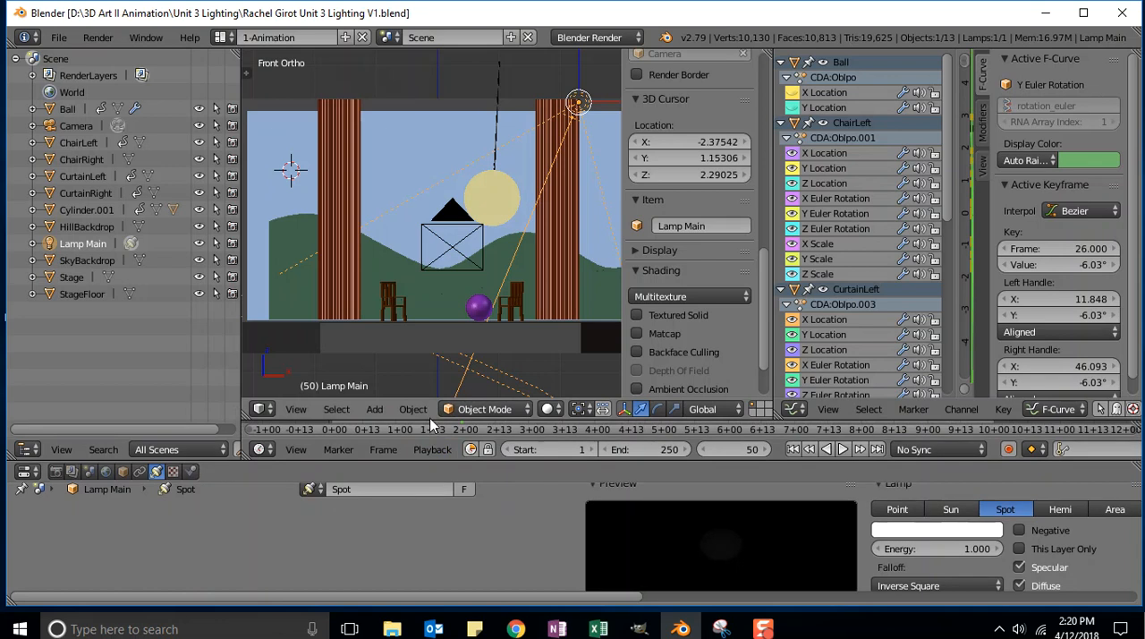
{"action": "left_click_drag", "start_coordinate": [429, 421], "coordinate": [430, 358]}
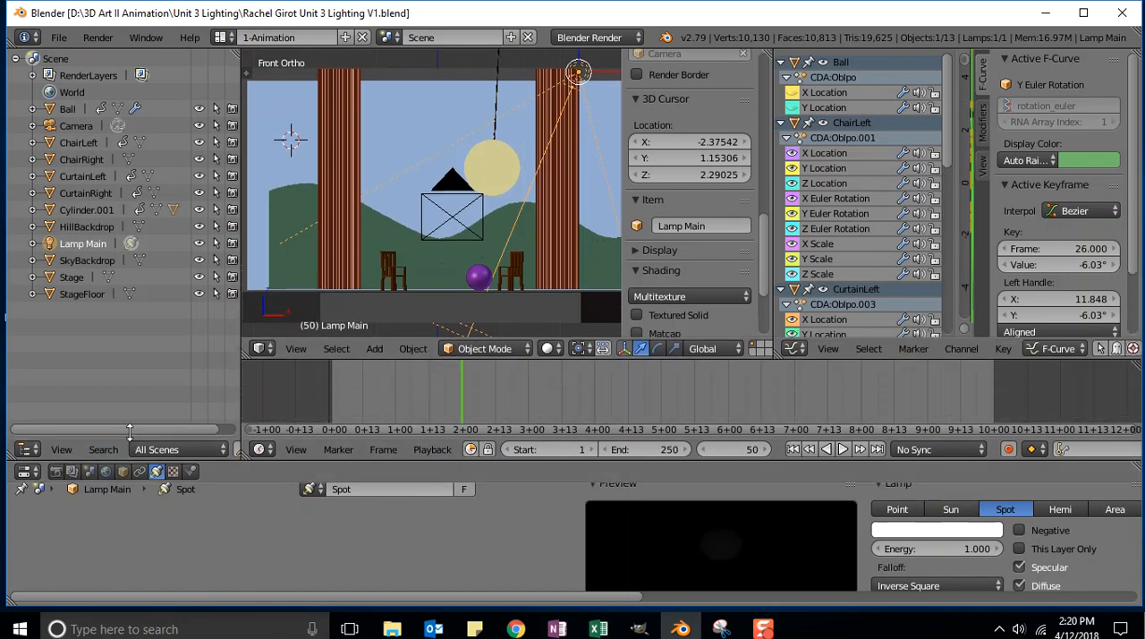
{"action": "left_click_drag", "start_coordinate": [119, 464], "coordinate": [120, 390]}
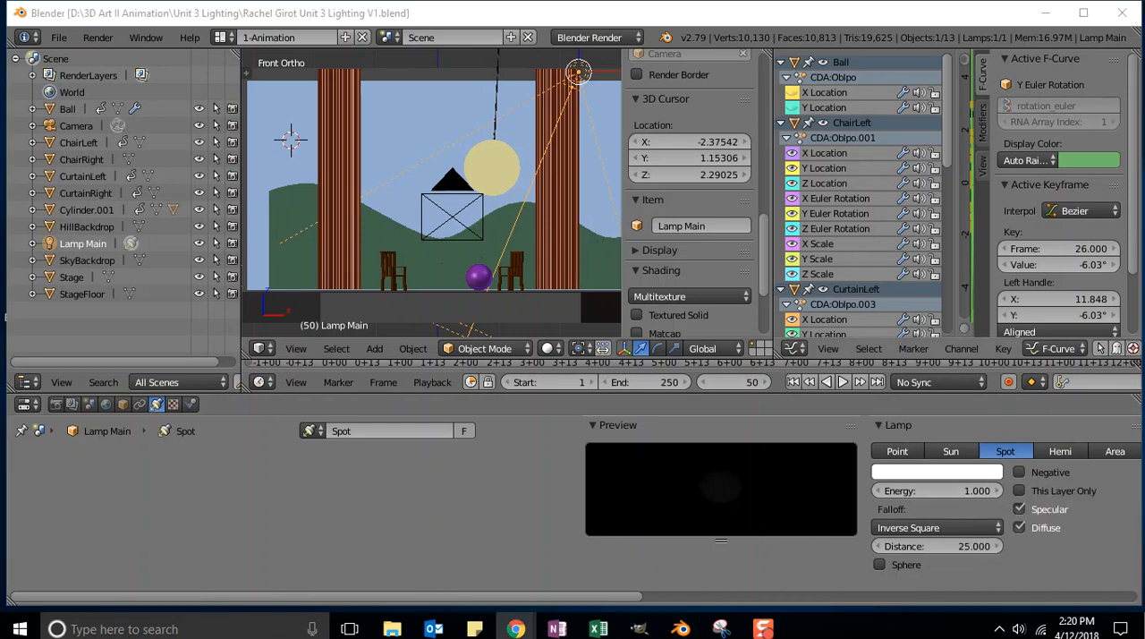
Set the energy of Lamp Main to 0.75
{"action": "left_click", "coordinate": [938, 493]}
{"action": "type", "text": "0.75"}
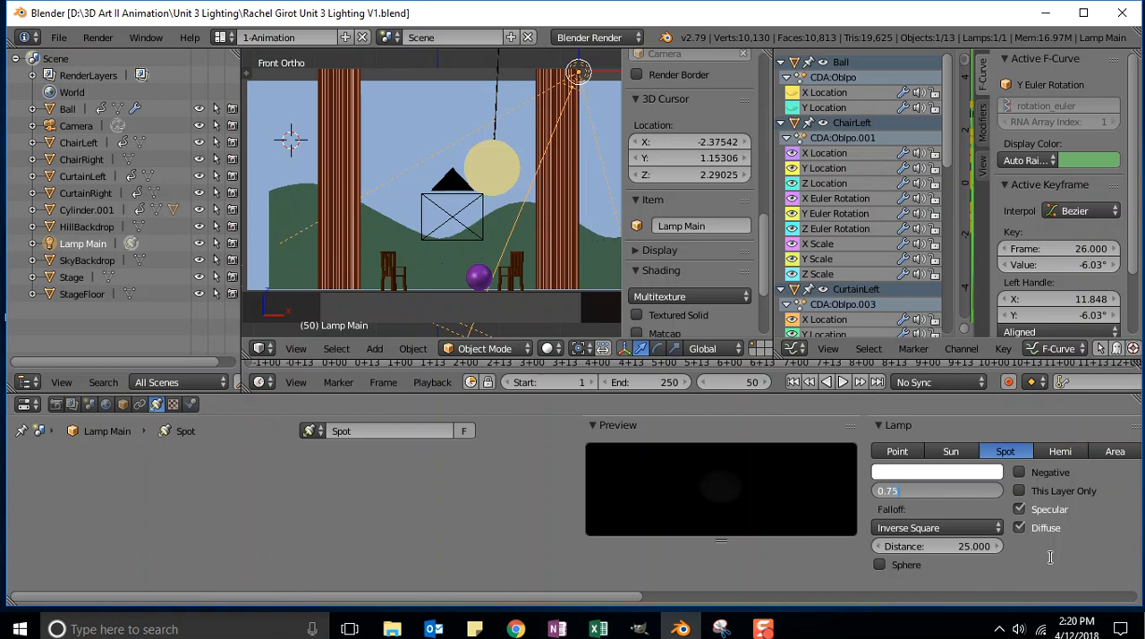
{"action": "key", "text": "Return"}
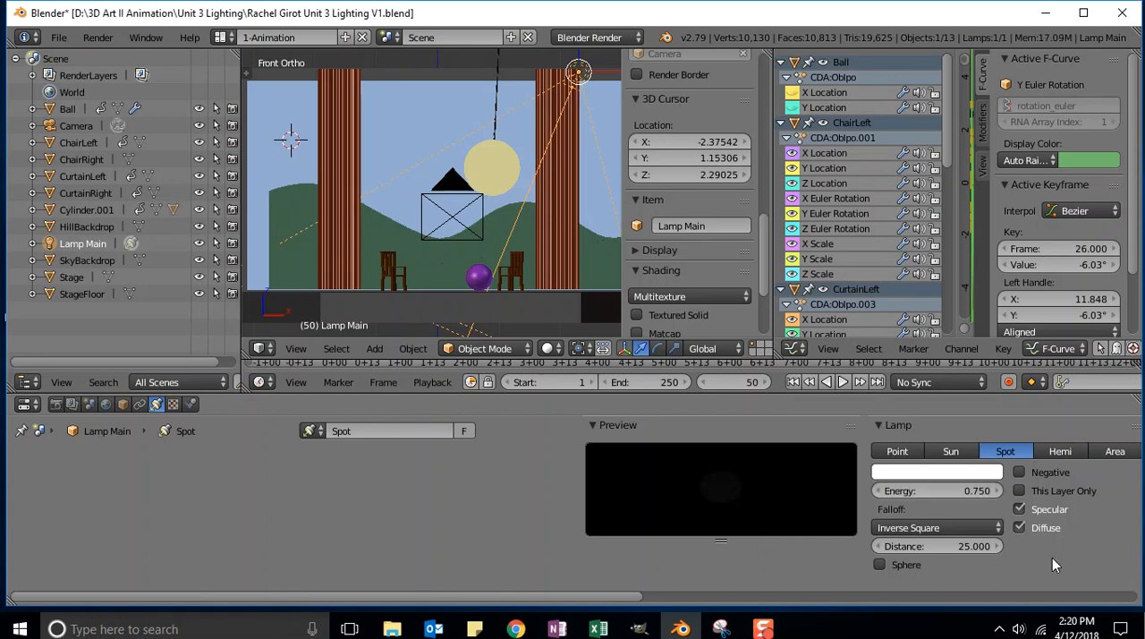
Set the light color of Lamp Main to RGB values R 0.7, G 0.9 and B 0.9
{"action": "left_click", "coordinate": [934, 478]}
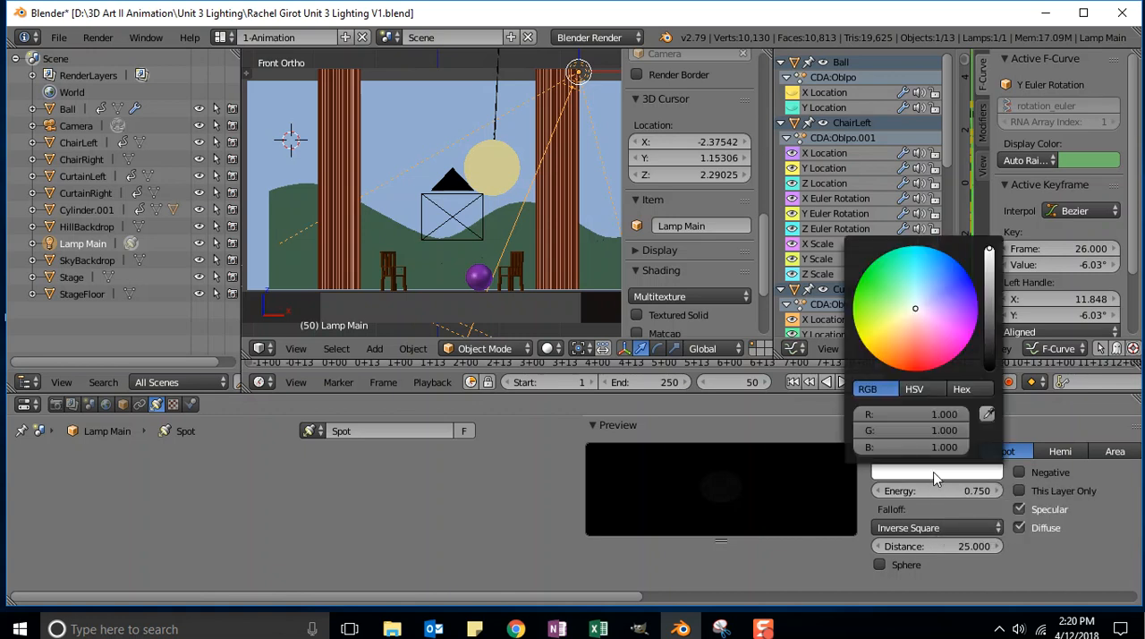
{"action": "left_click", "coordinate": [943, 416]}
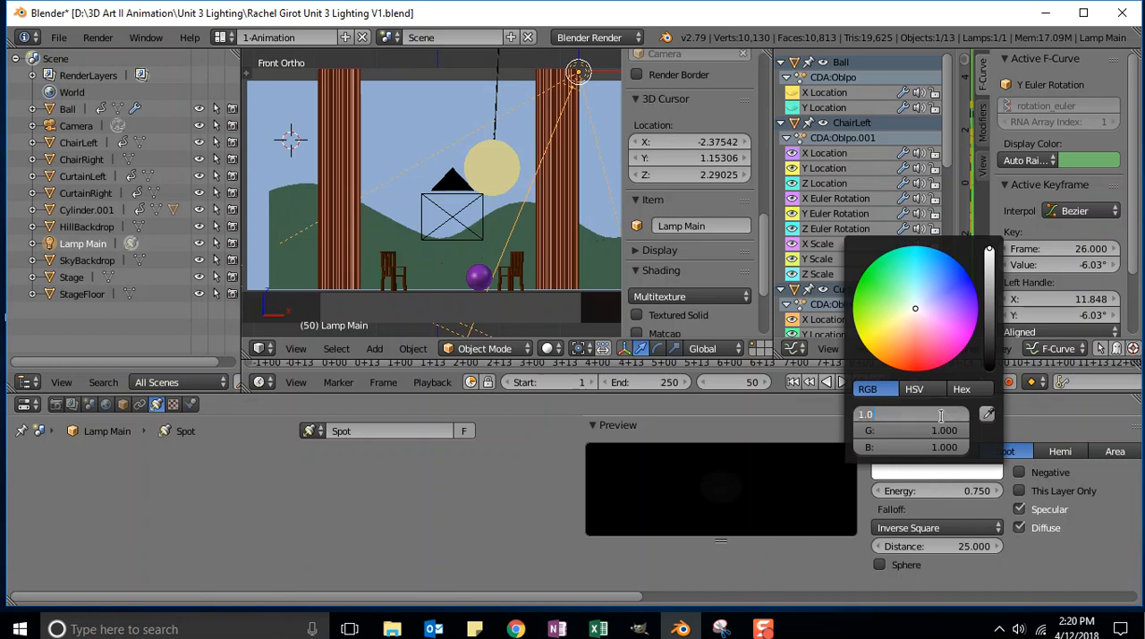
{"action": "key", "text": "BackSpace"}
{"action": "key", "text": "Return"}
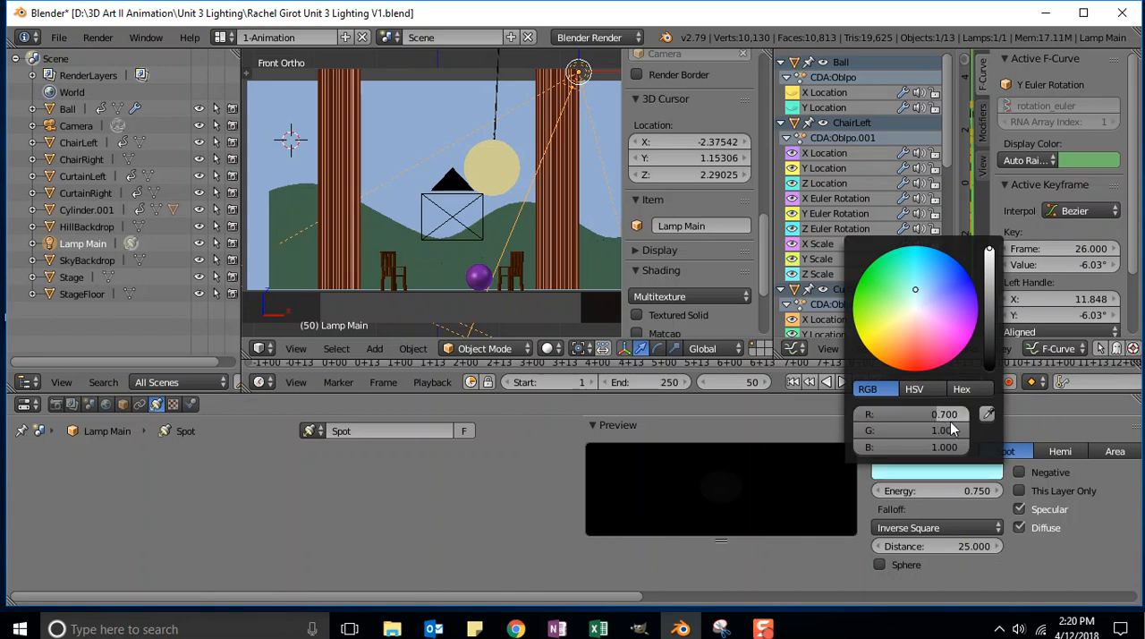
{"action": "left_click", "coordinate": [948, 427]}
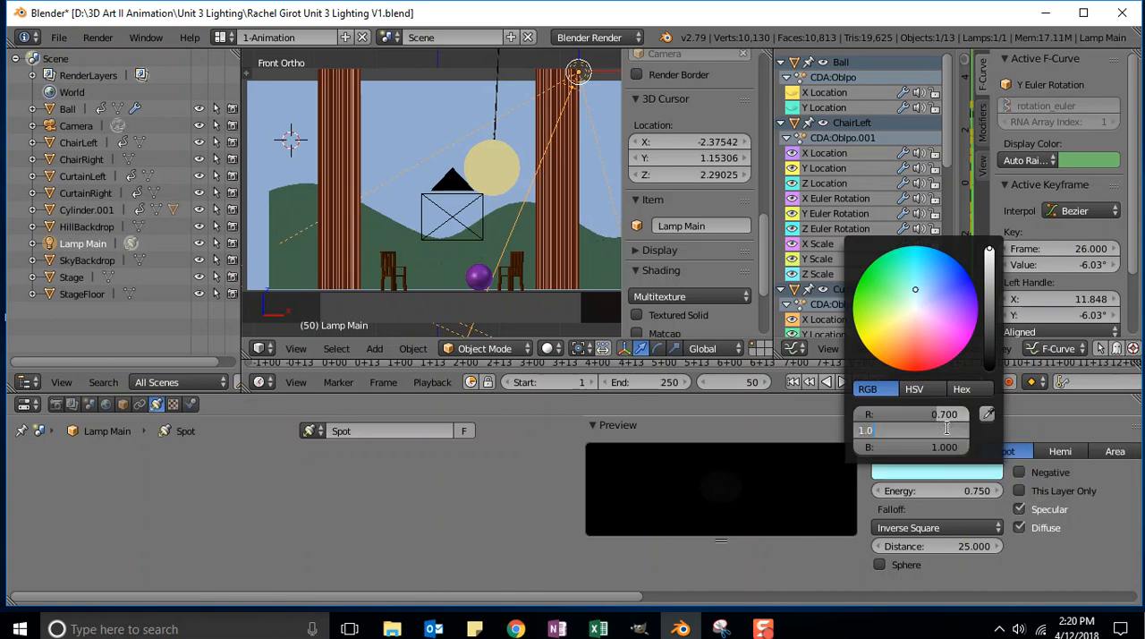
{"action": "key", "text": "BackSpace"}
{"action": "type", "text": ".9"}
{"action": "key", "text": "Return"}
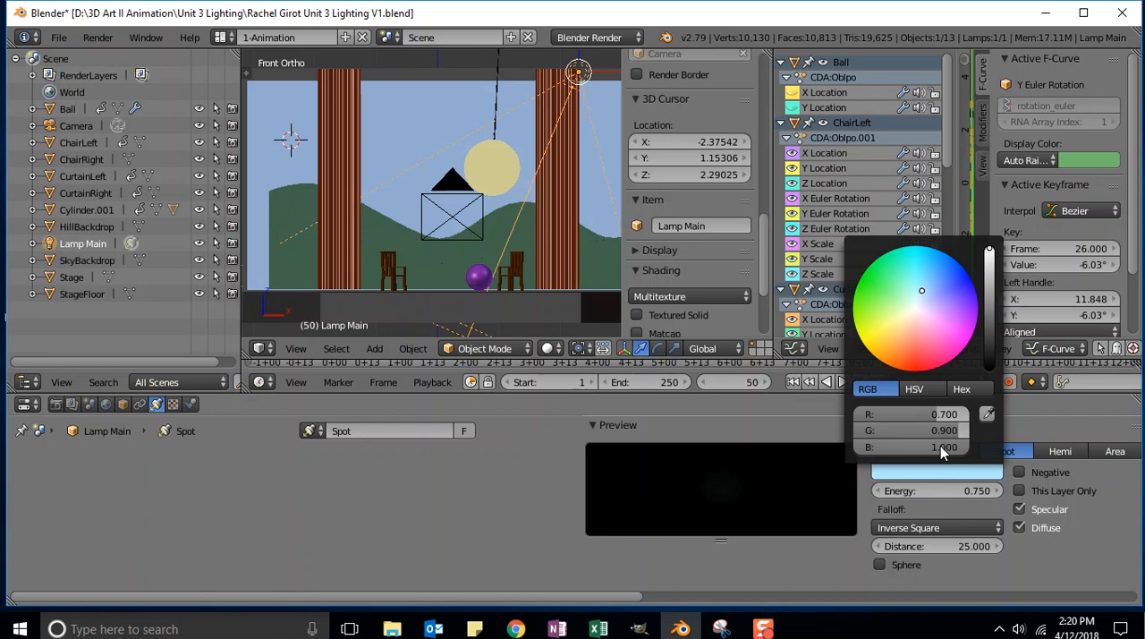
{"action": "left_click", "coordinate": [937, 446]}
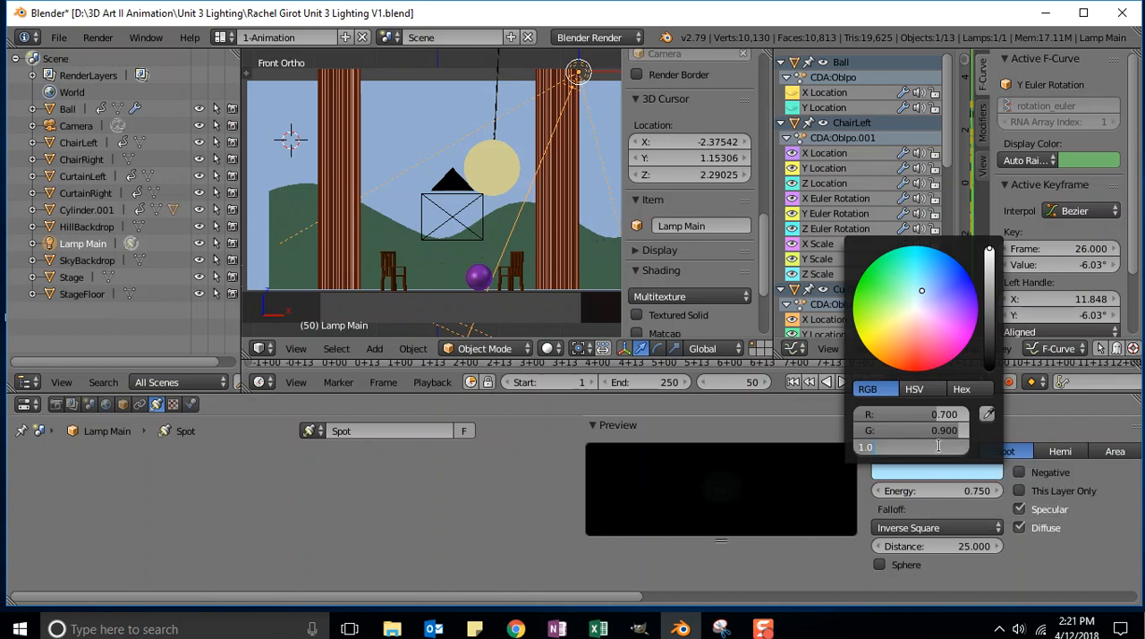
{"action": "key", "text": "BackSpace"}
{"action": "type", "text": ".9"}
{"action": "key", "text": "Return"}
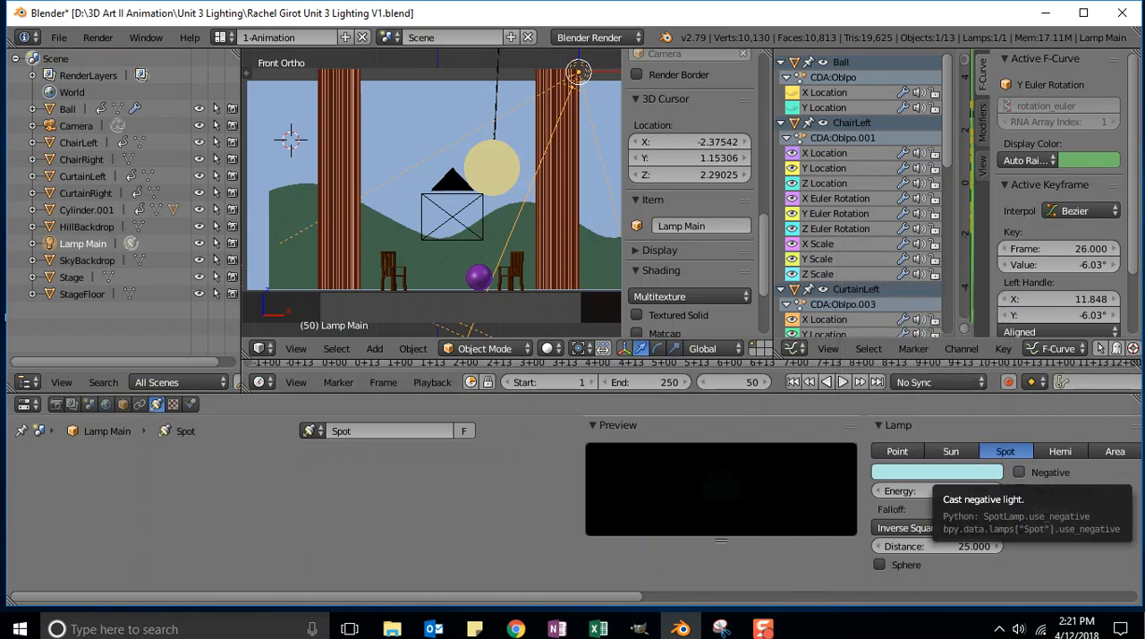
Switch to the browser lesson, view the SpotBlur and Distance explanations, and answer the light cone width question with SpotSize
{"action": "key", "text": "alt+Tab"}
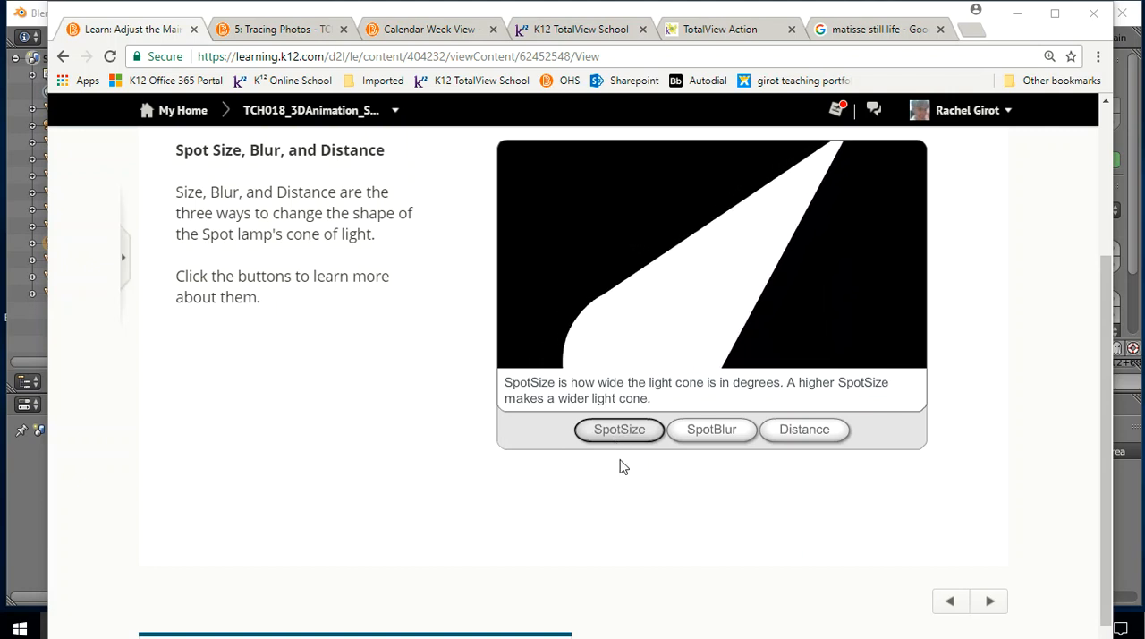
{"action": "left_click", "coordinate": [715, 431]}
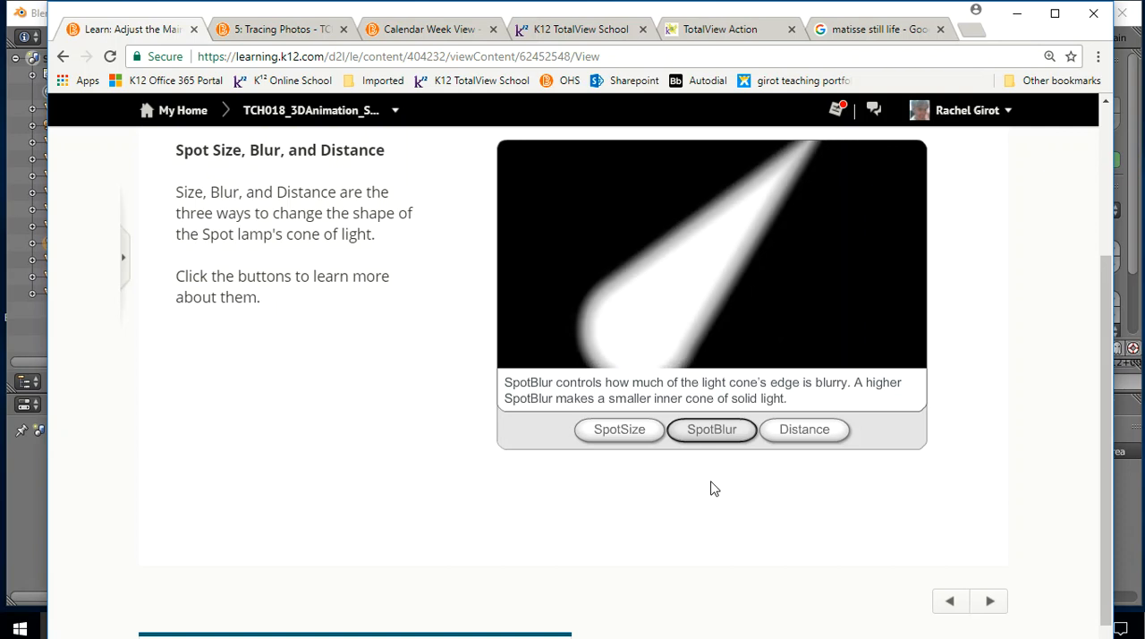
{"action": "left_click", "coordinate": [808, 430]}
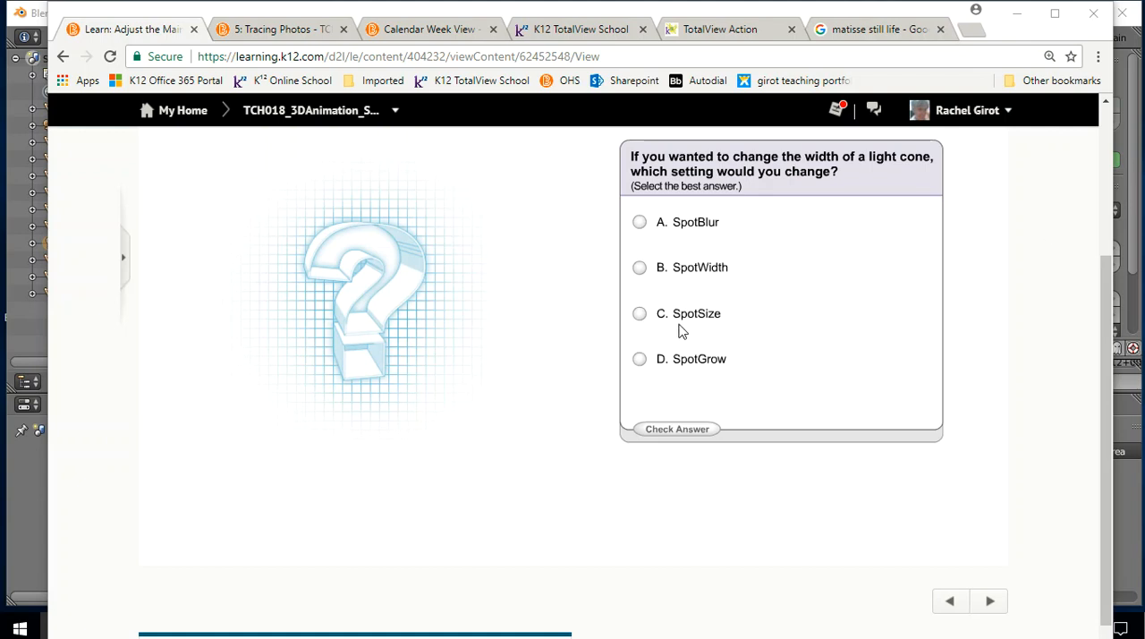
{"action": "left_click", "coordinate": [639, 315]}
{"action": "left_click", "coordinate": [671, 428]}
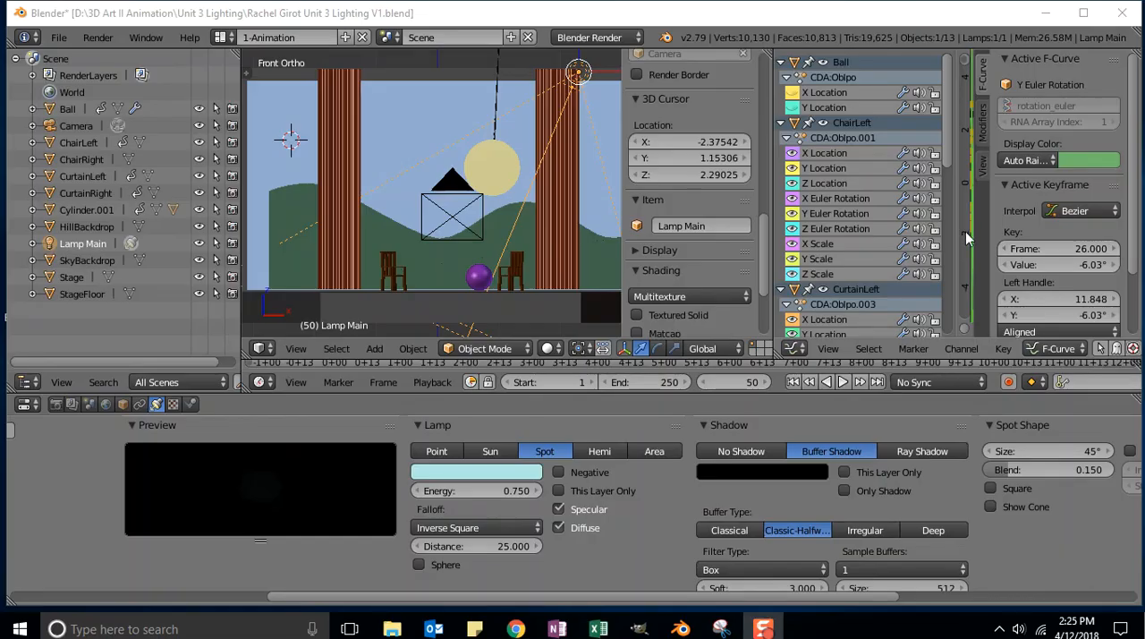
Bring Lamp Main's shadow and spot shape settings into view and set the 3D viewport shading to Rendered
{"action": "left_click_drag", "start_coordinate": [412, 597], "coordinate": [152, 605]}
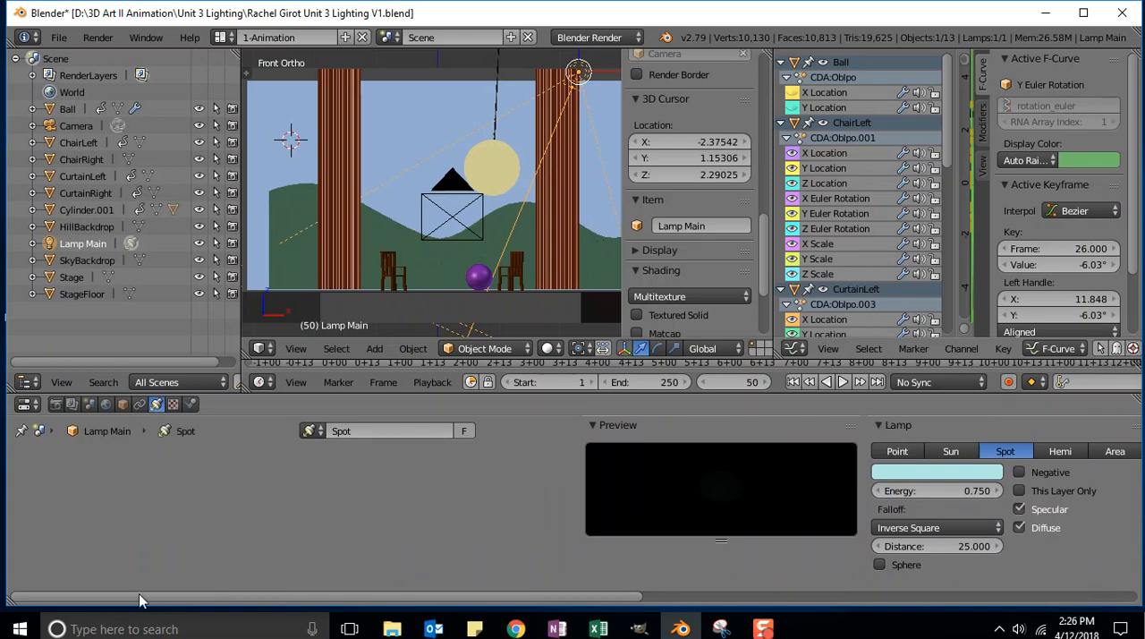
{"action": "left_click_drag", "start_coordinate": [137, 596], "coordinate": [372, 591]}
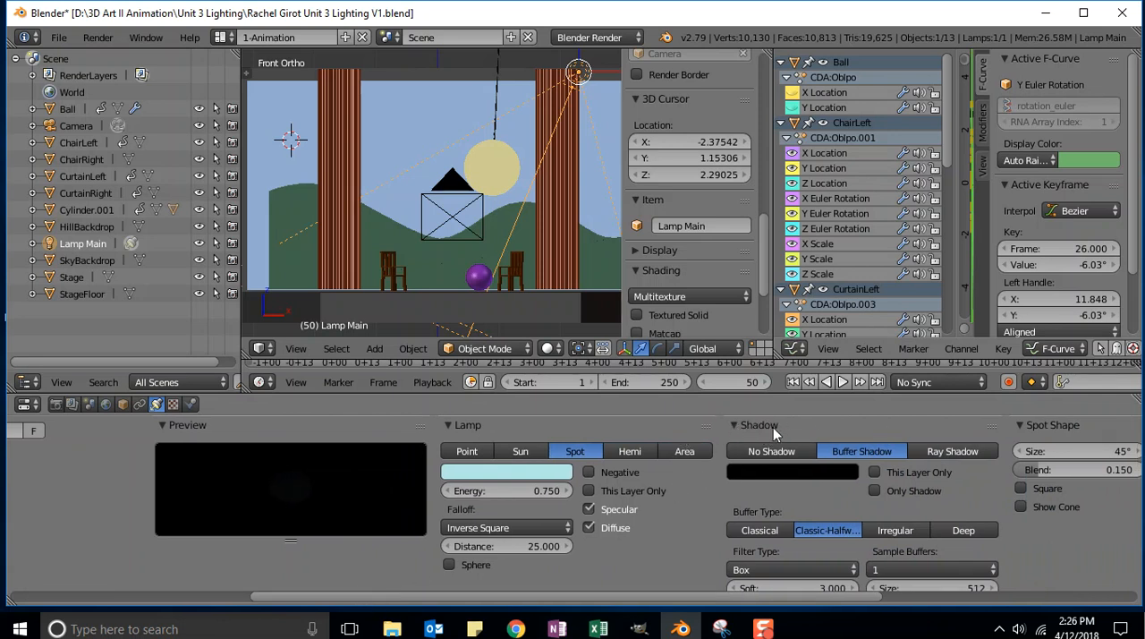
{"action": "left_click_drag", "start_coordinate": [603, 602], "coordinate": [663, 601]}
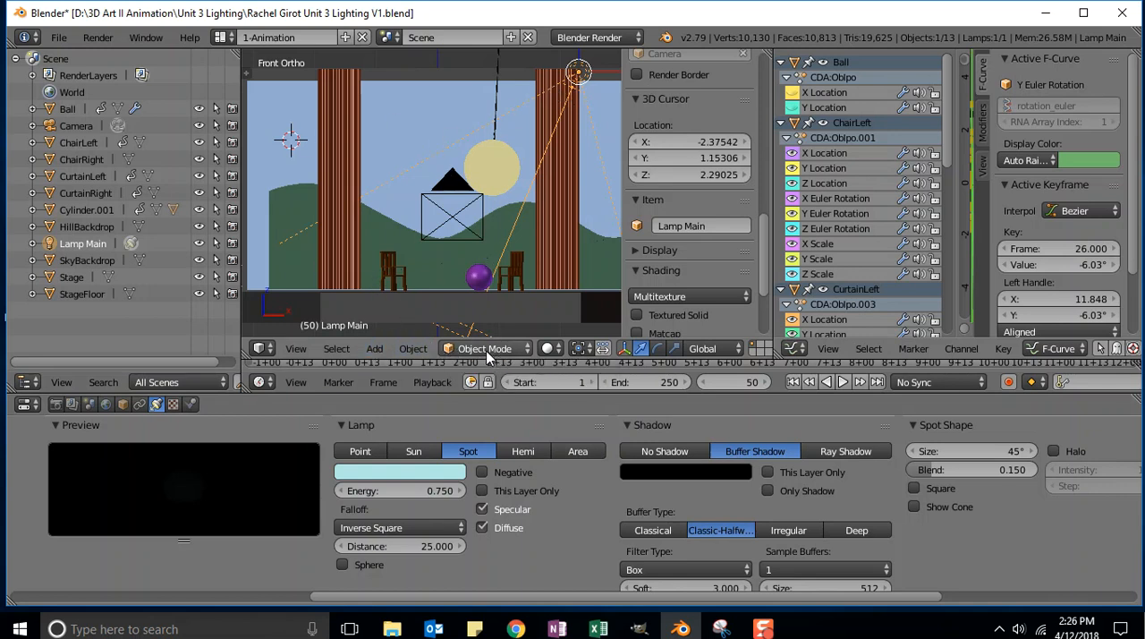
{"action": "left_click", "coordinate": [555, 349]}
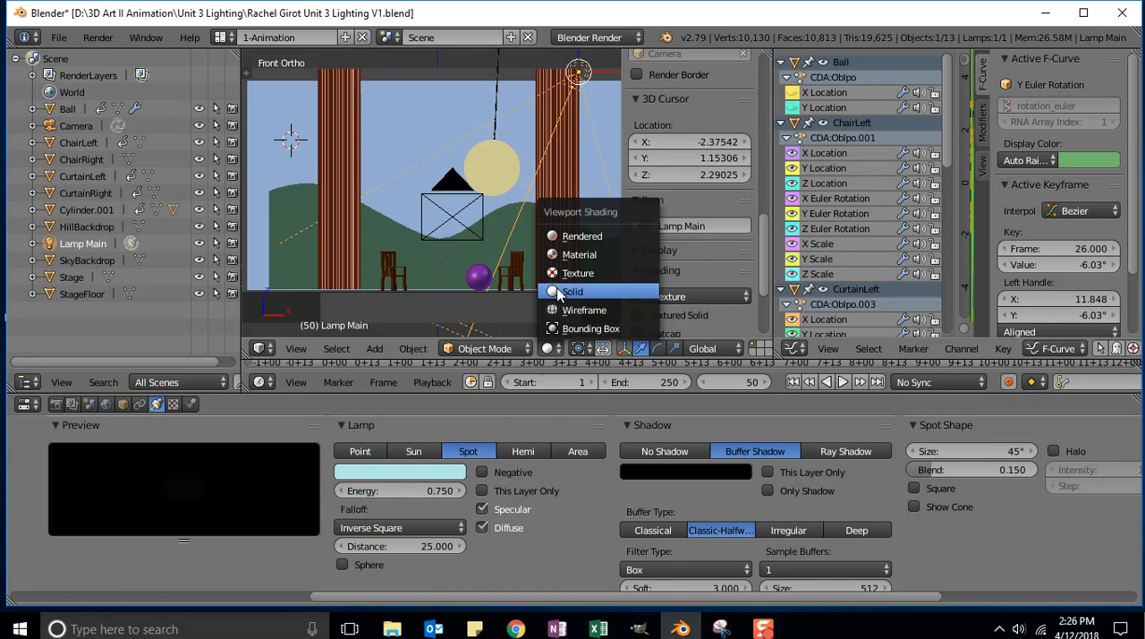
{"action": "left_click", "coordinate": [581, 238]}
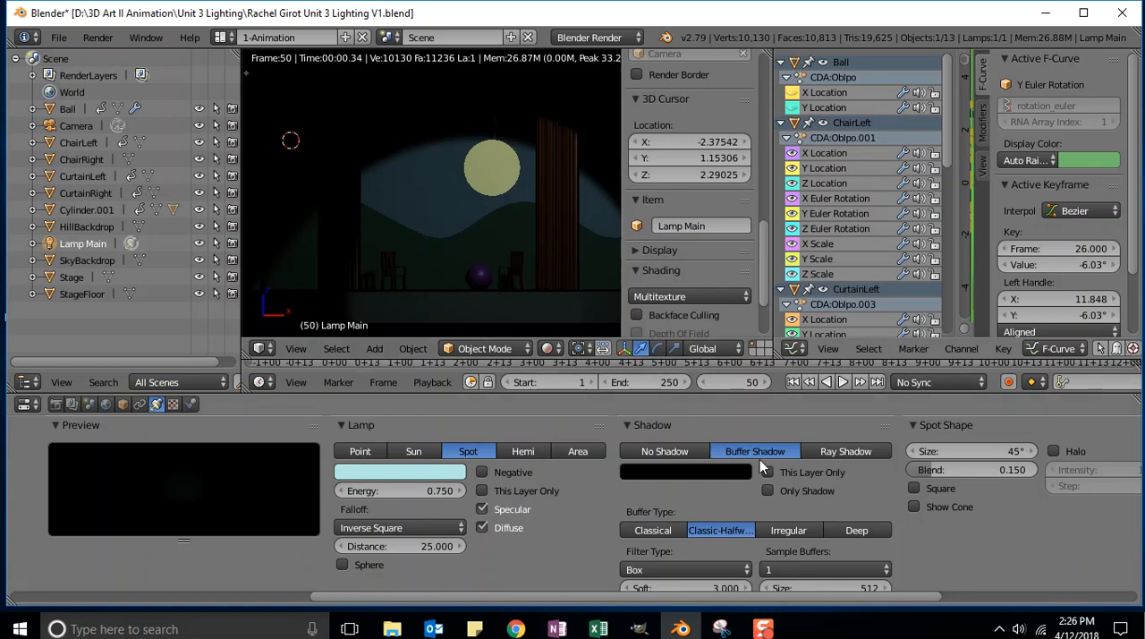
Switch Lamp Main to Ray Shadow with a soft size of 0.7, undoing and redoing the size change to compare the shadows
{"action": "left_click", "coordinate": [844, 451]}
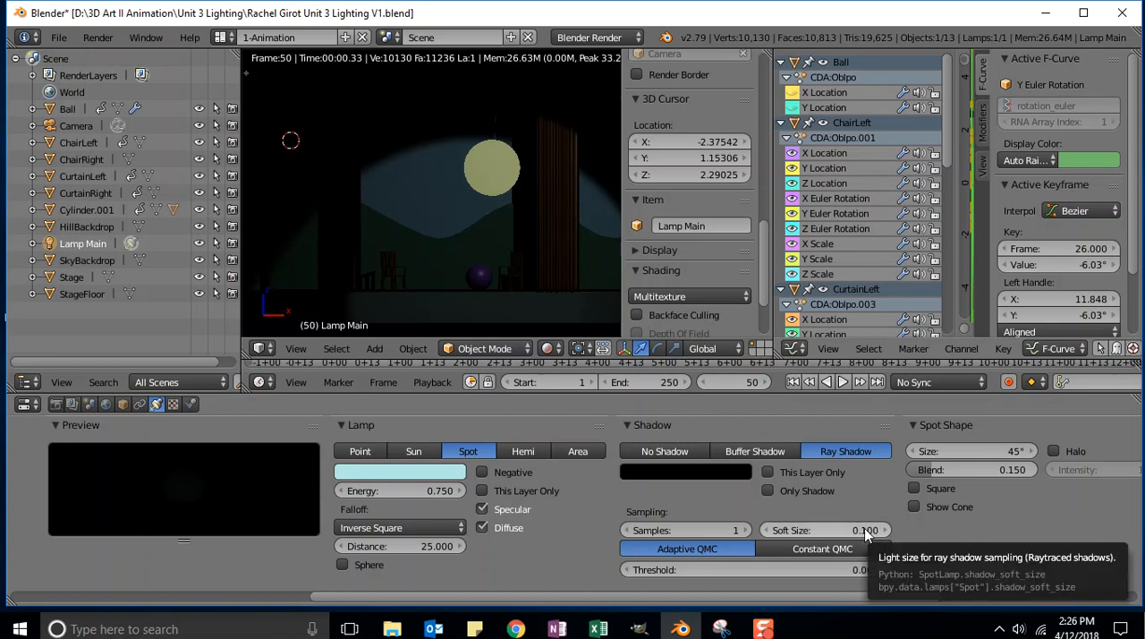
{"action": "key", "text": "BackSpace"}
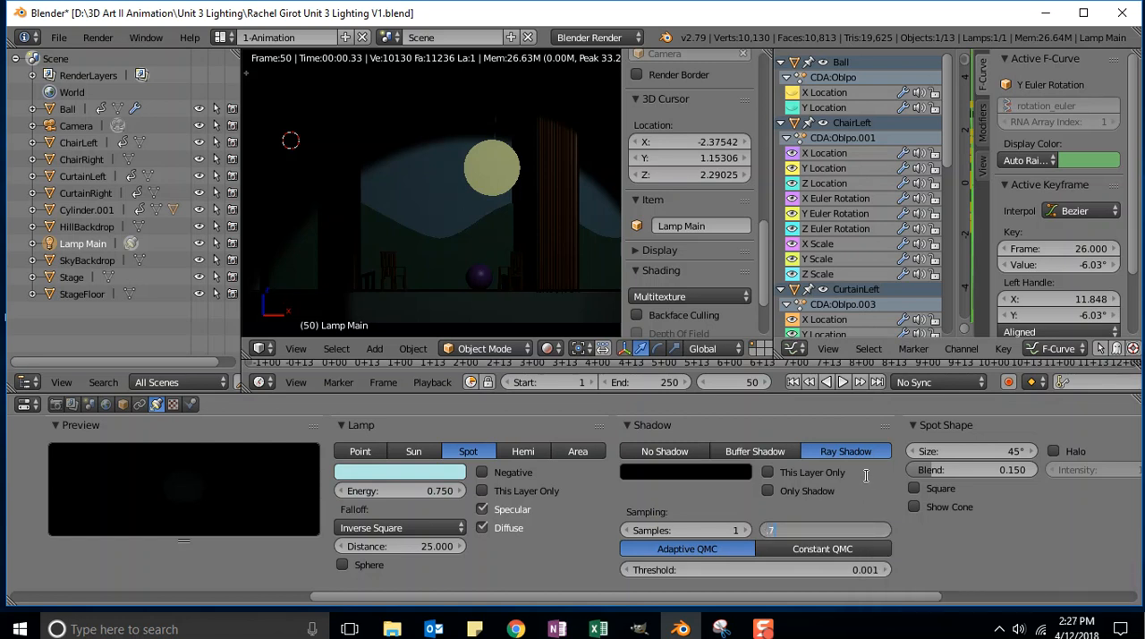
{"action": "key", "text": "Return"}
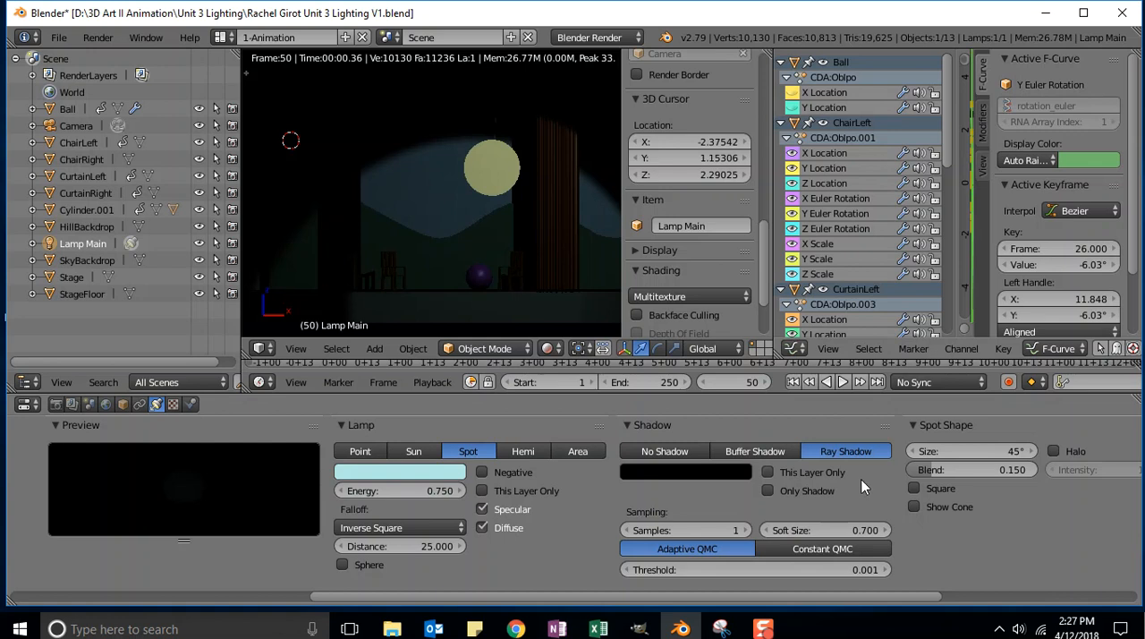
{"action": "key", "text": "ctrl+z"}
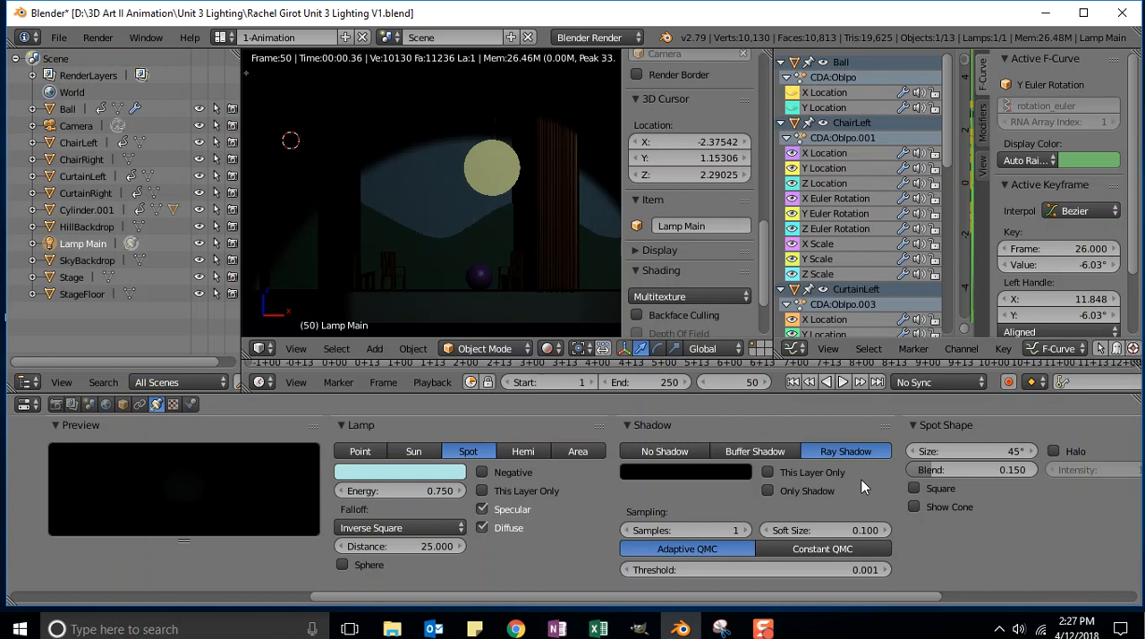
{"action": "key", "text": "ctrl+shift+z"}
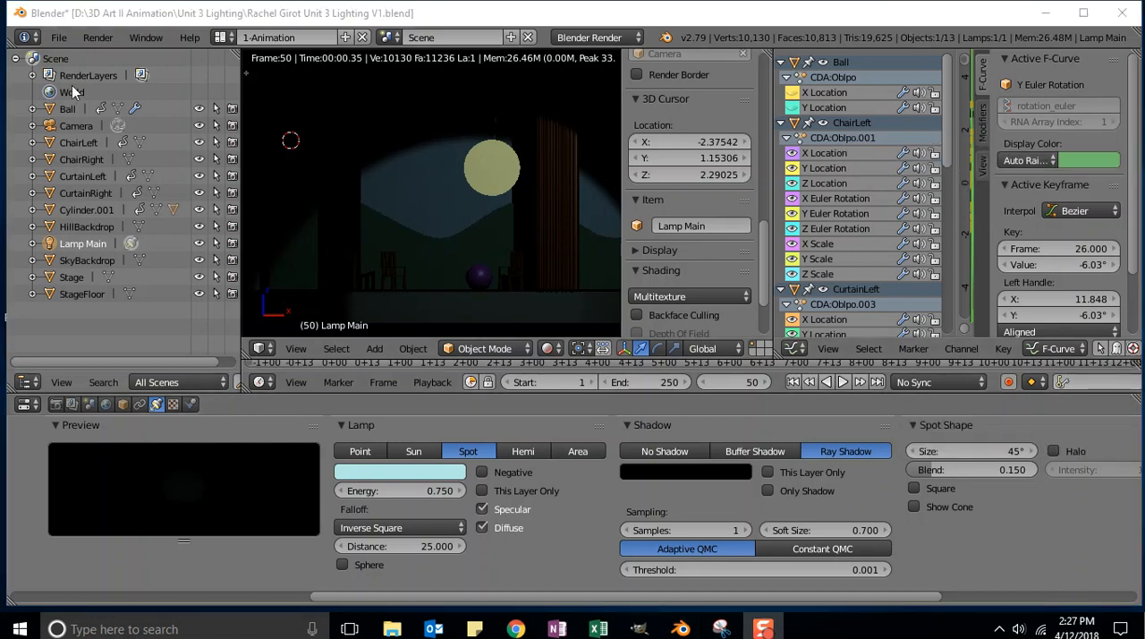
Save the lighting scene under its existing V1 file name
{"action": "left_click", "coordinate": [57, 38]}
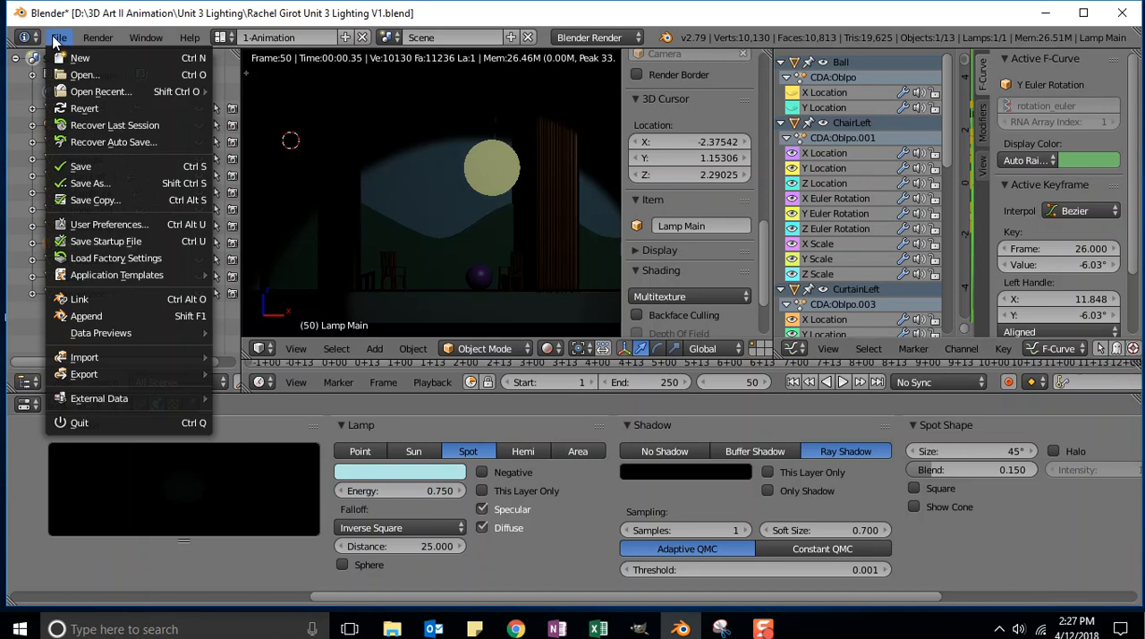
{"action": "left_click", "coordinate": [81, 167]}
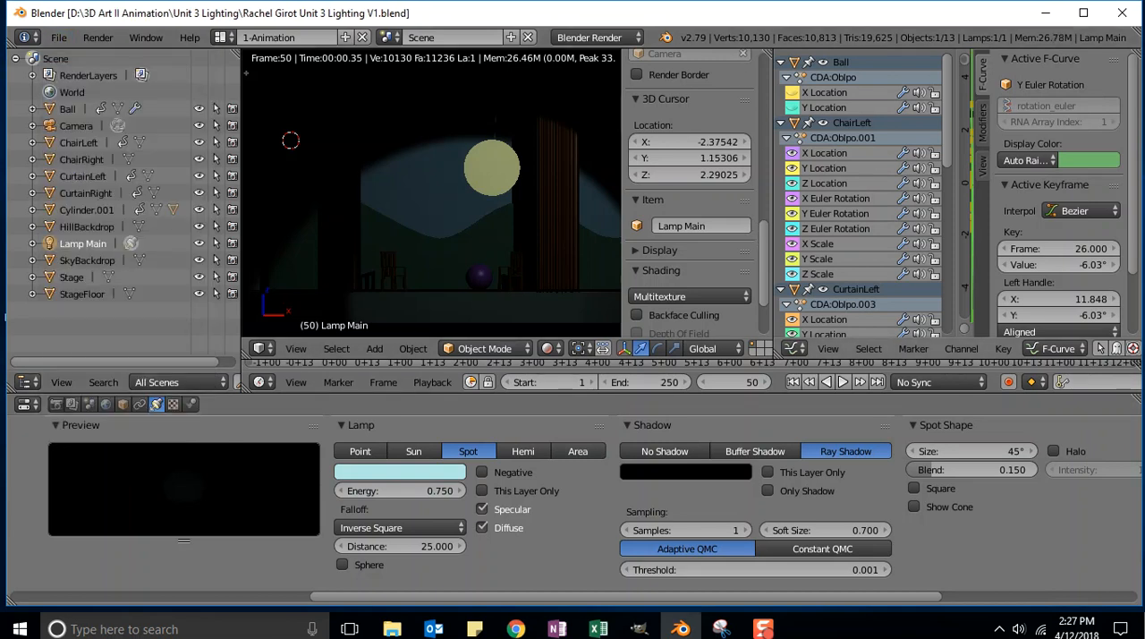
{"action": "key", "text": "alt+Tab"}
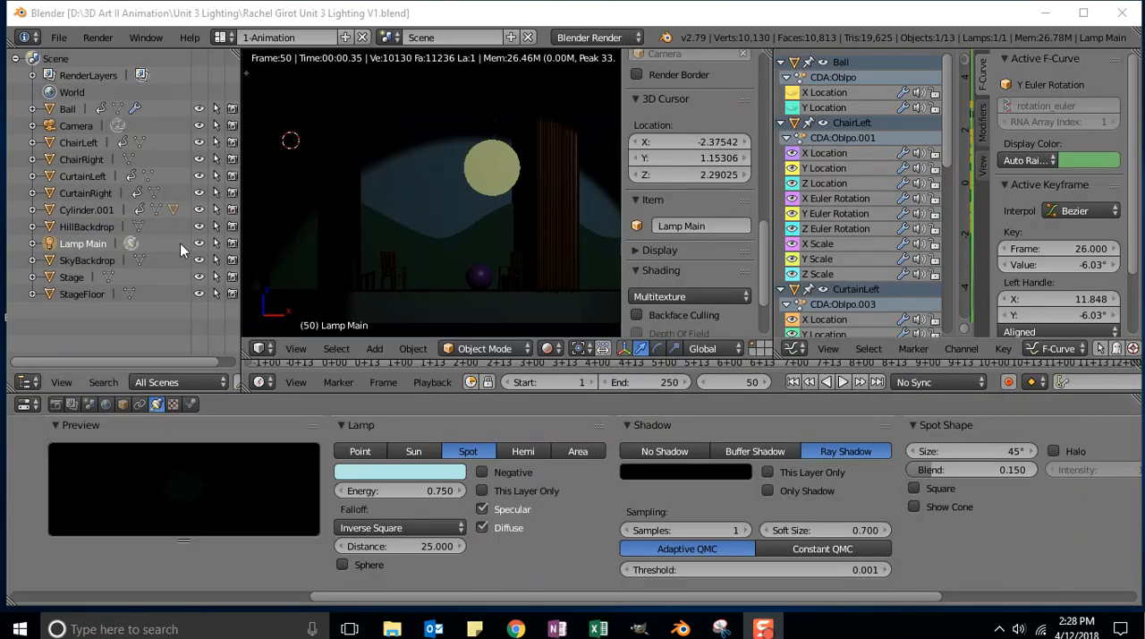
Save the scene as a new file in the Unit 3 Lighting folder, changing the version in its name to V2
{"action": "left_click", "coordinate": [59, 37]}
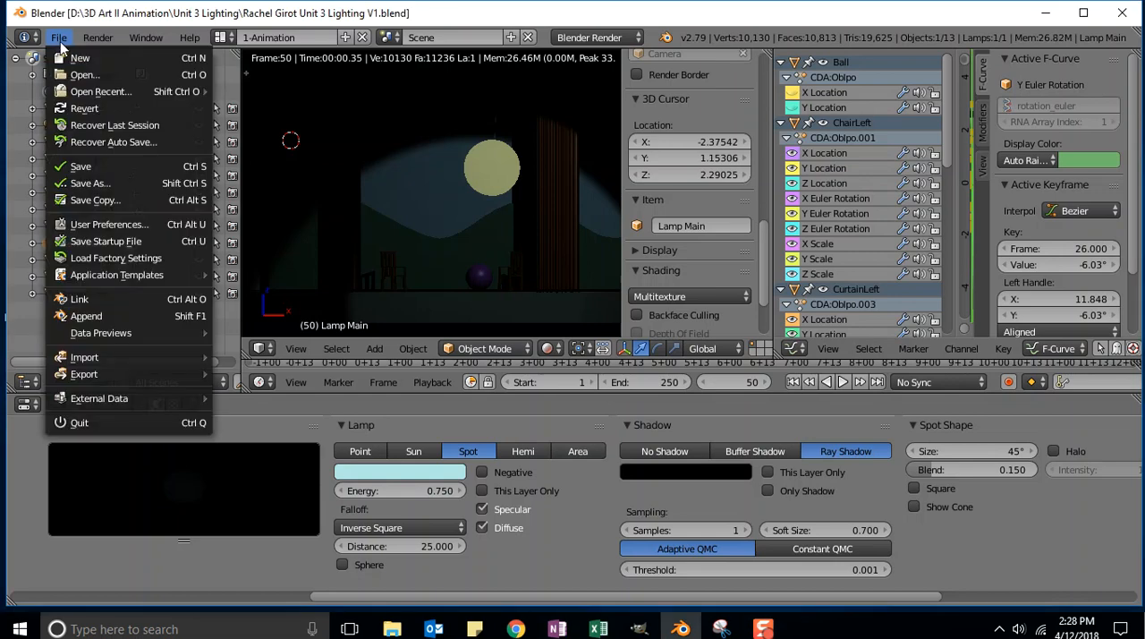
{"action": "left_click", "coordinate": [69, 184]}
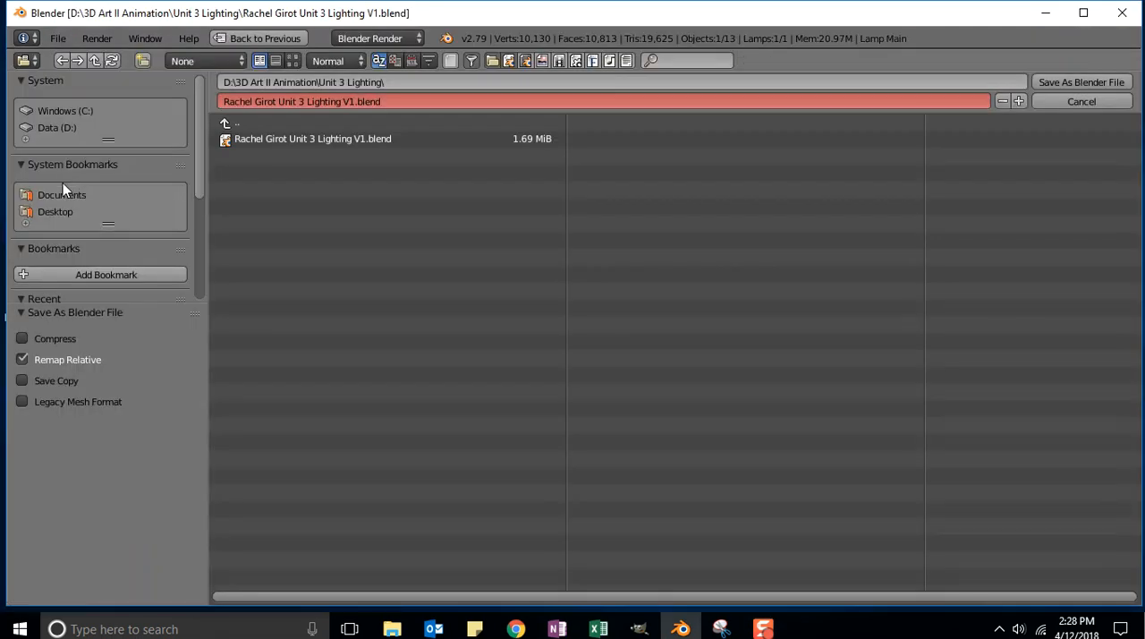
{"action": "left_click", "coordinate": [350, 104]}
{"action": "left_click", "coordinate": [355, 102]}
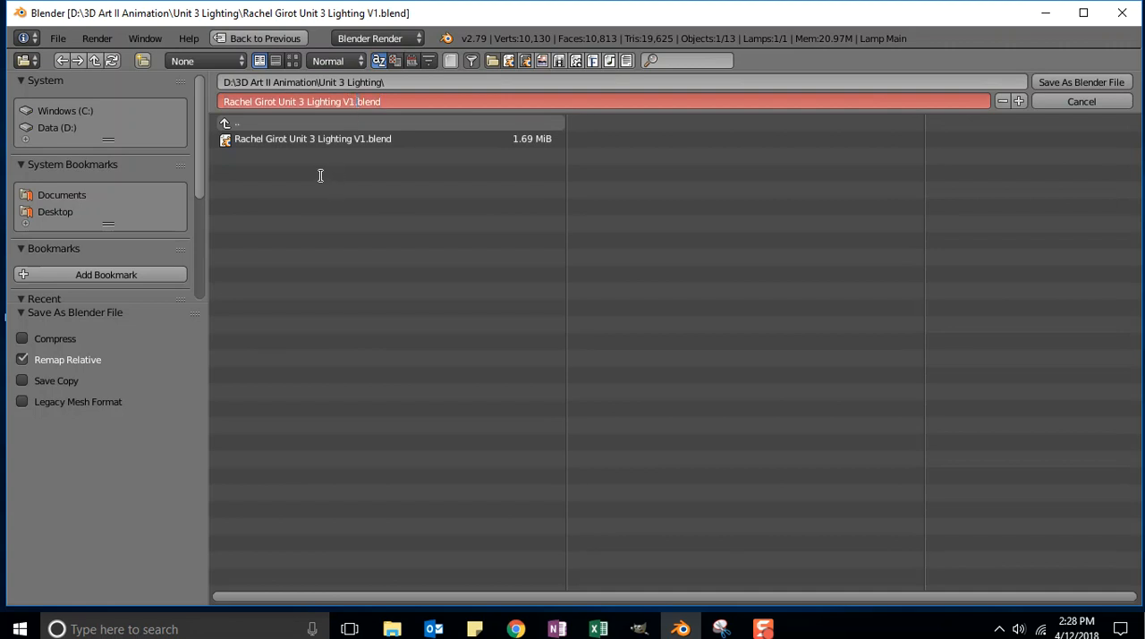
{"action": "key", "text": "BackSpace"}
{"action": "type", "text": "2"}
{"action": "key", "text": "Return"}
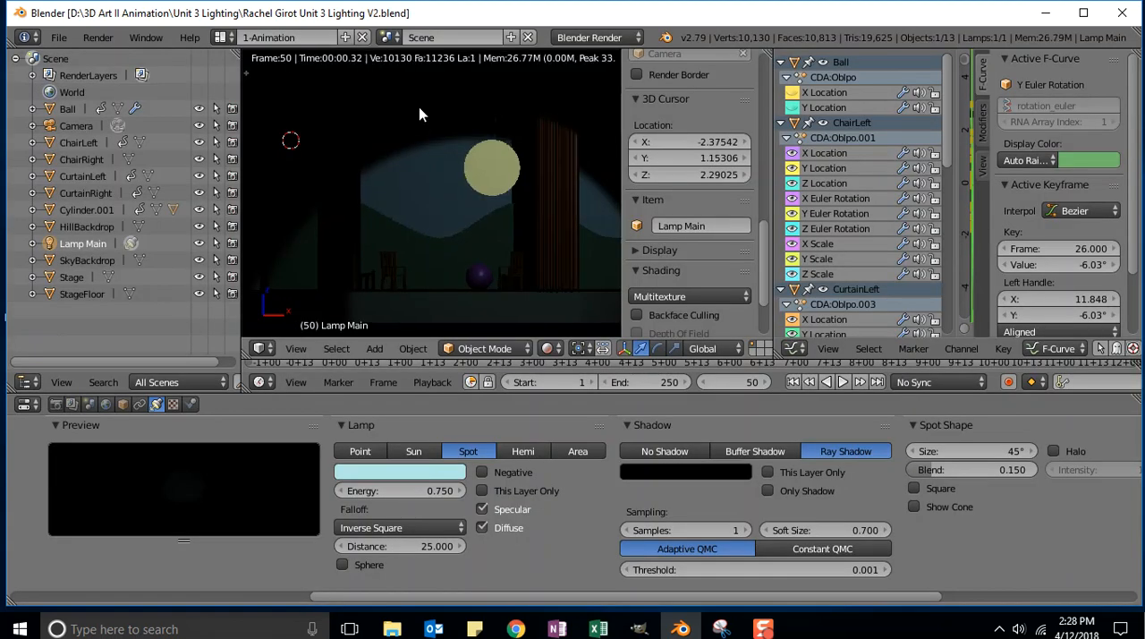